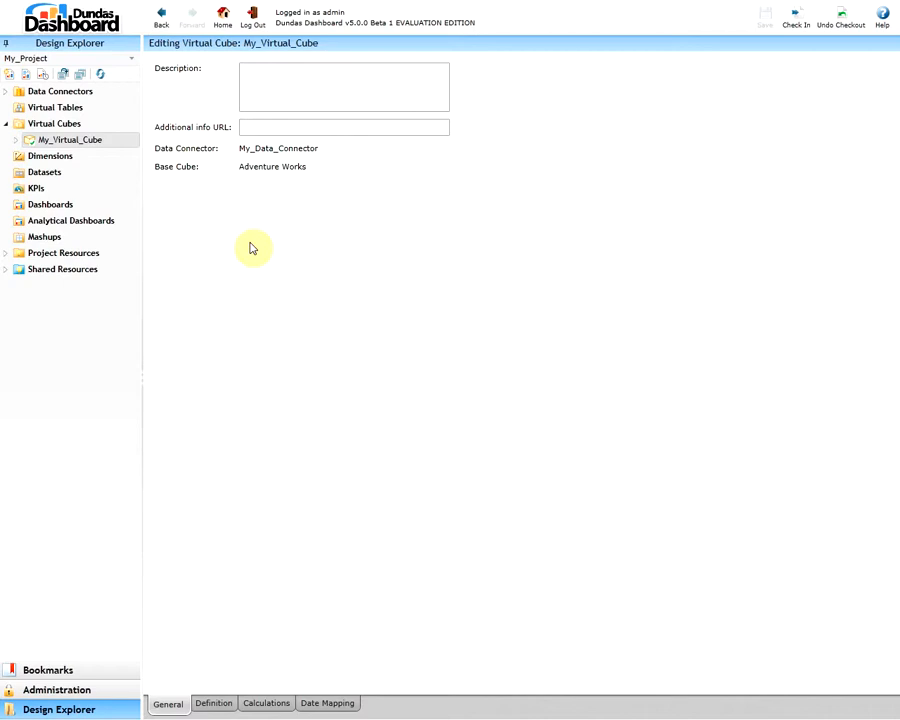
Review My_Virtual_Cube's definition with its selected measure folders, its calculated members and its date mapping.
left_click(213, 700)
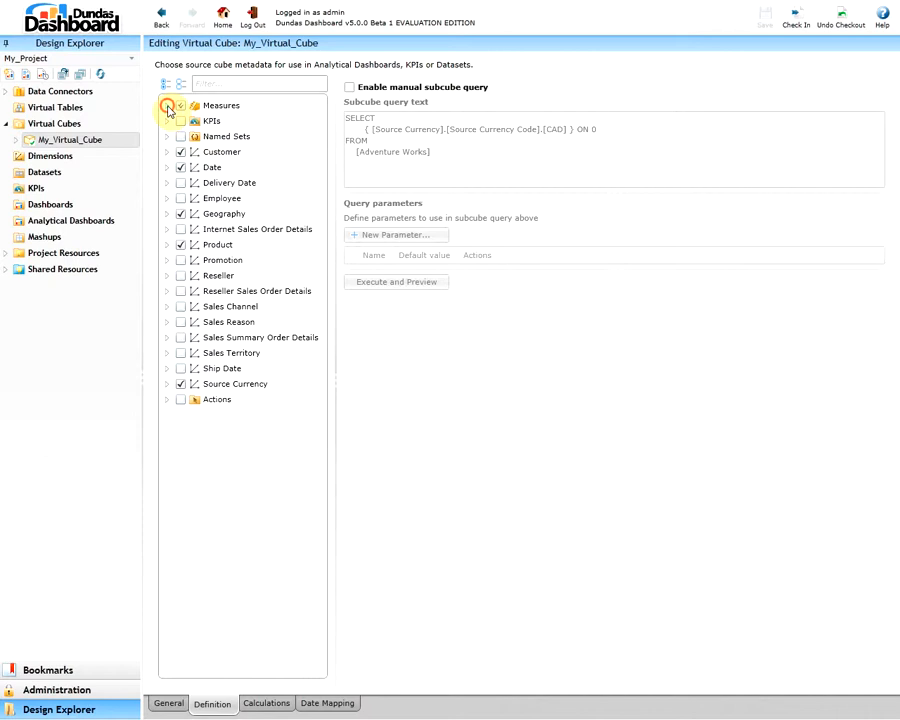
left_click(167, 105)
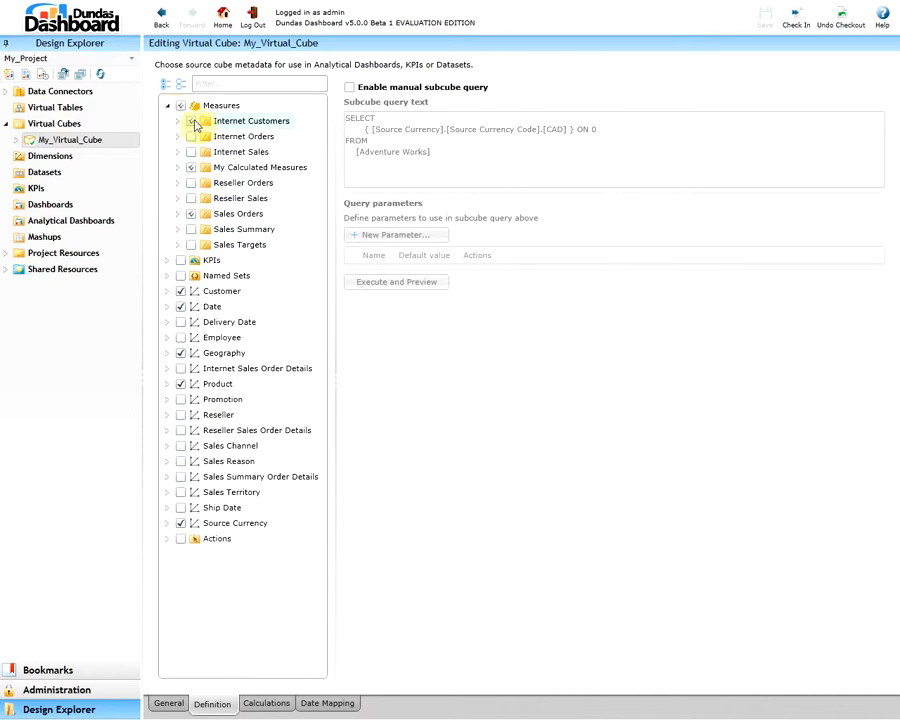
left_click(191, 121)
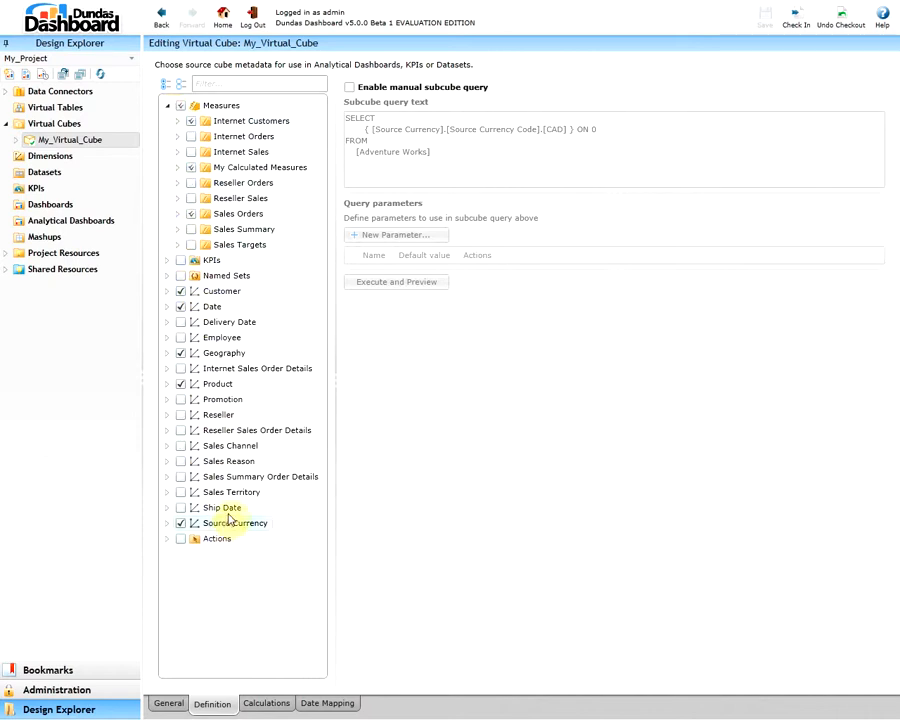
left_click(168, 105)
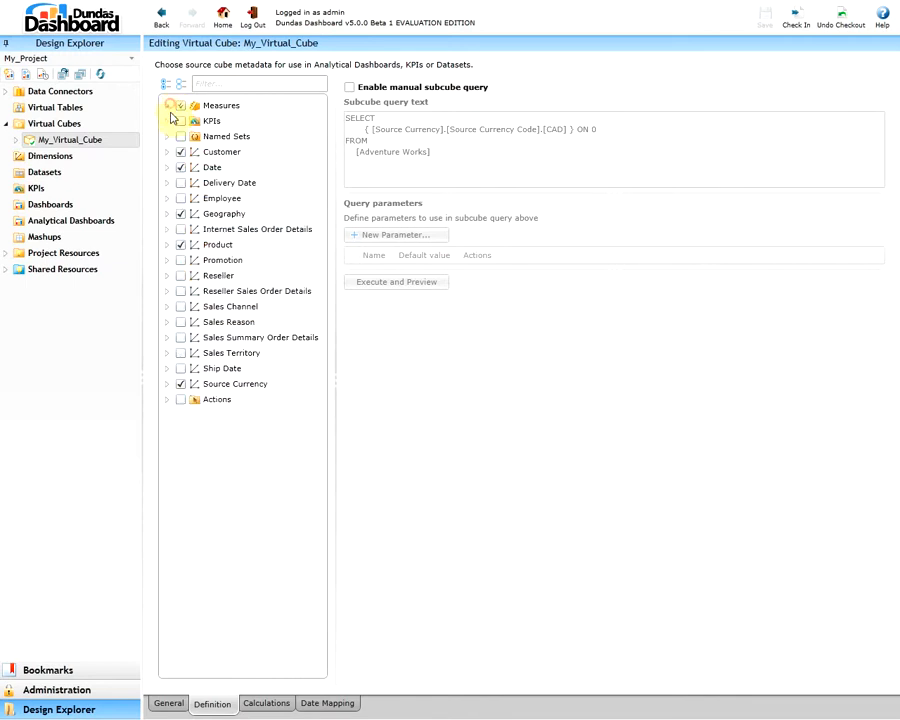
left_click(266, 701)
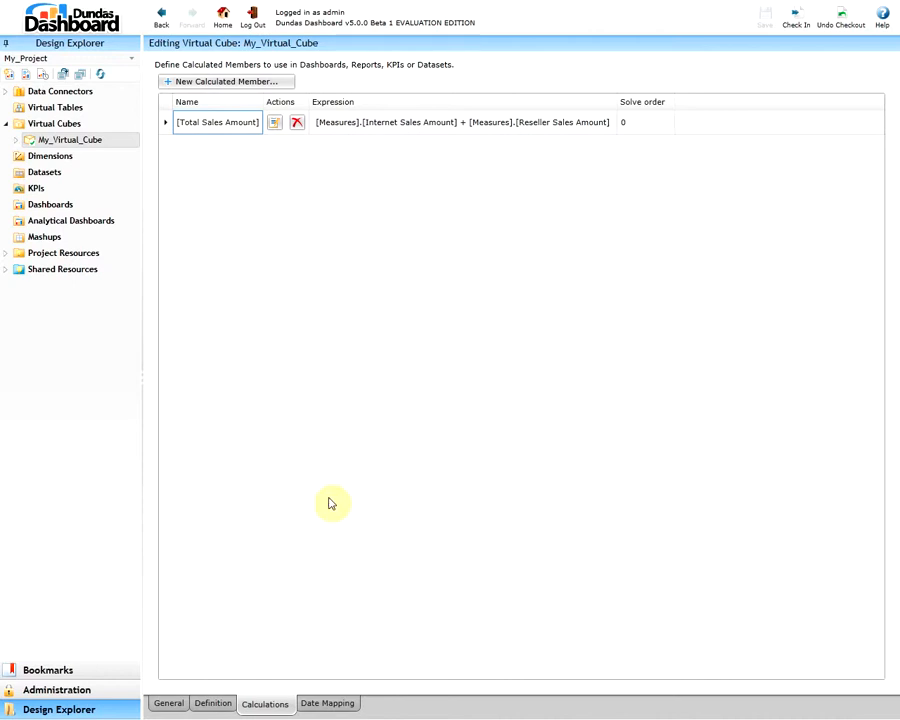
left_click(330, 702)
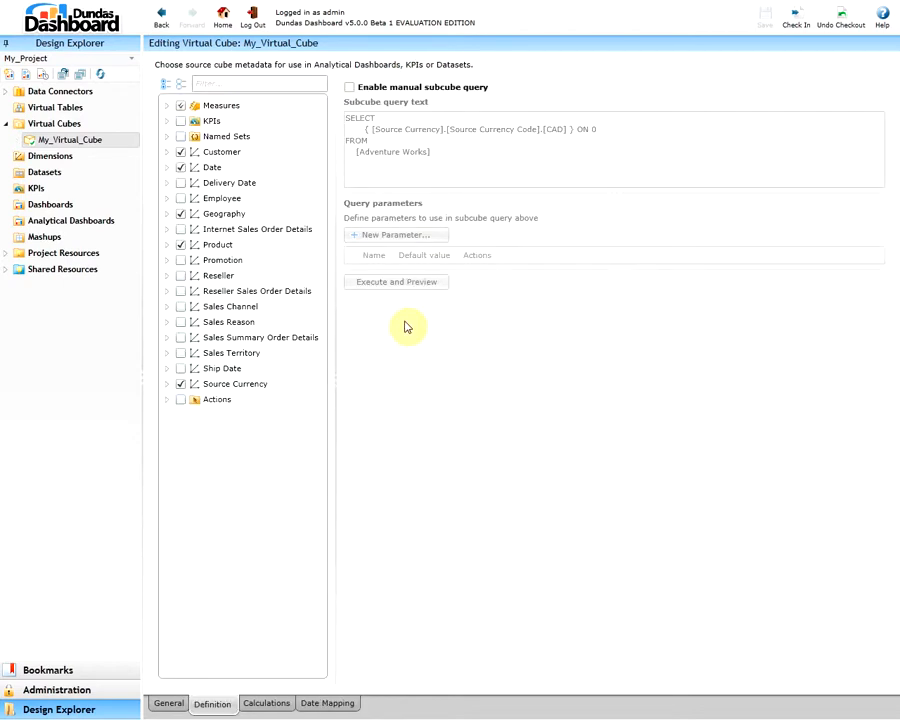
Create a new report named My_Report under My_Virtual_Cube.
right_click(130, 142)
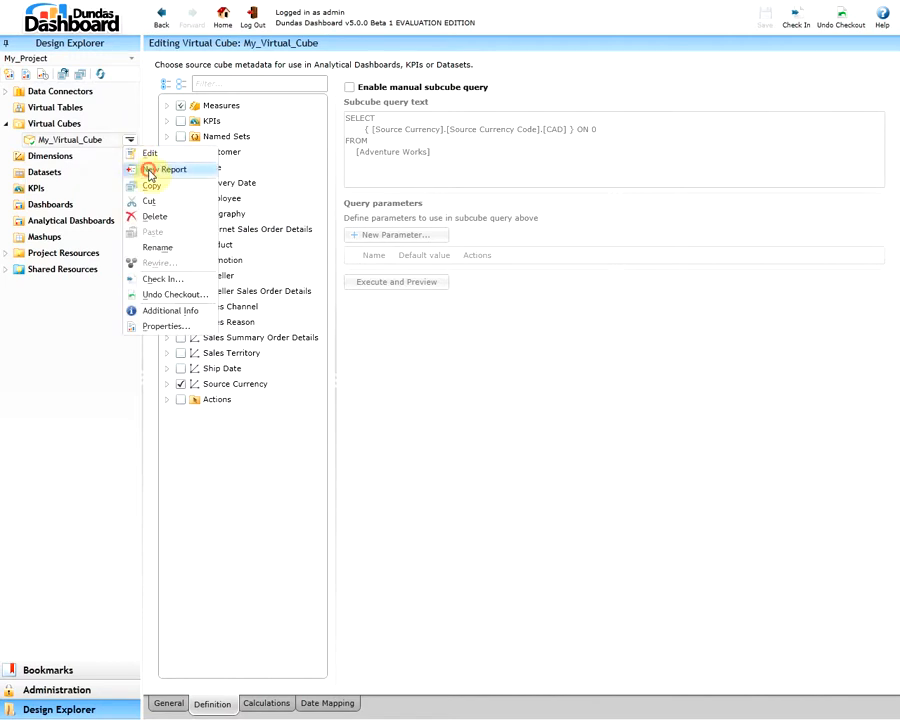
left_click(150, 170)
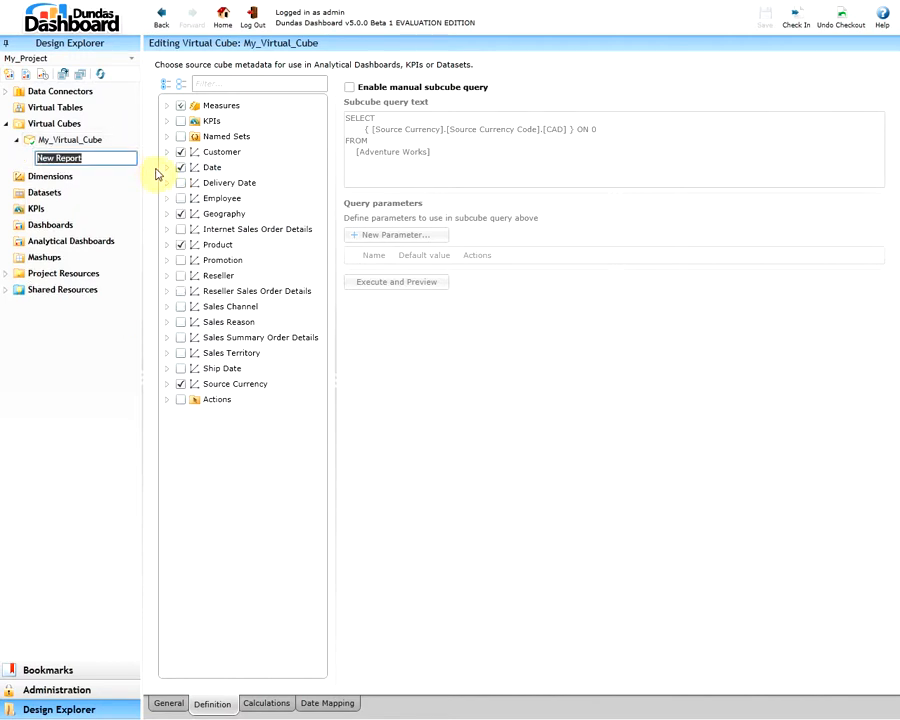
double_click(36, 157)
type("My_")
key("Return")
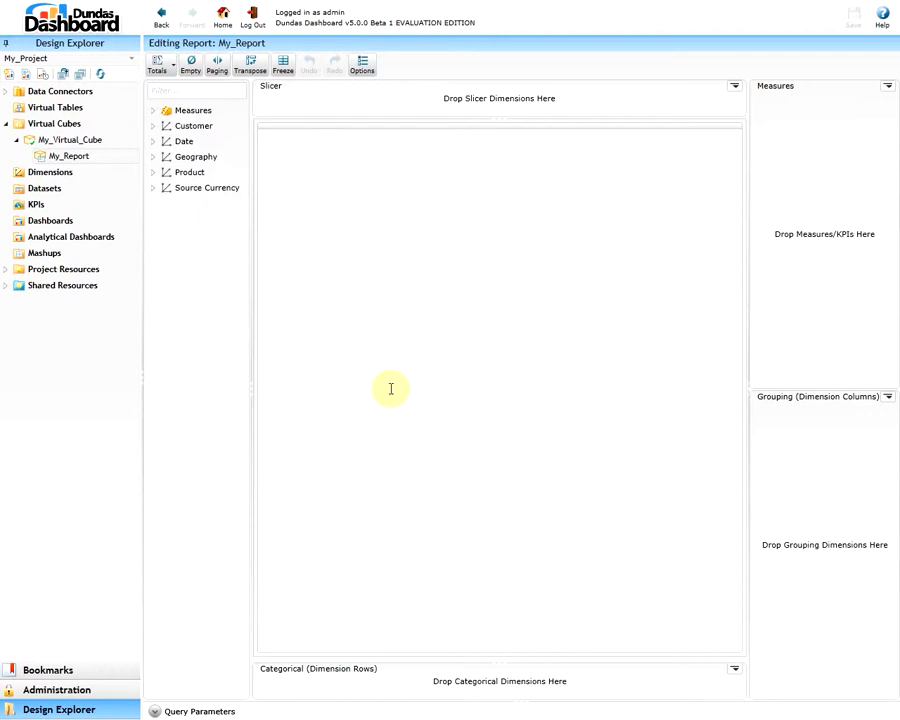
Add Customer Count to the report's measures and place the Product dimension on the categorical rows.
left_click(153, 110)
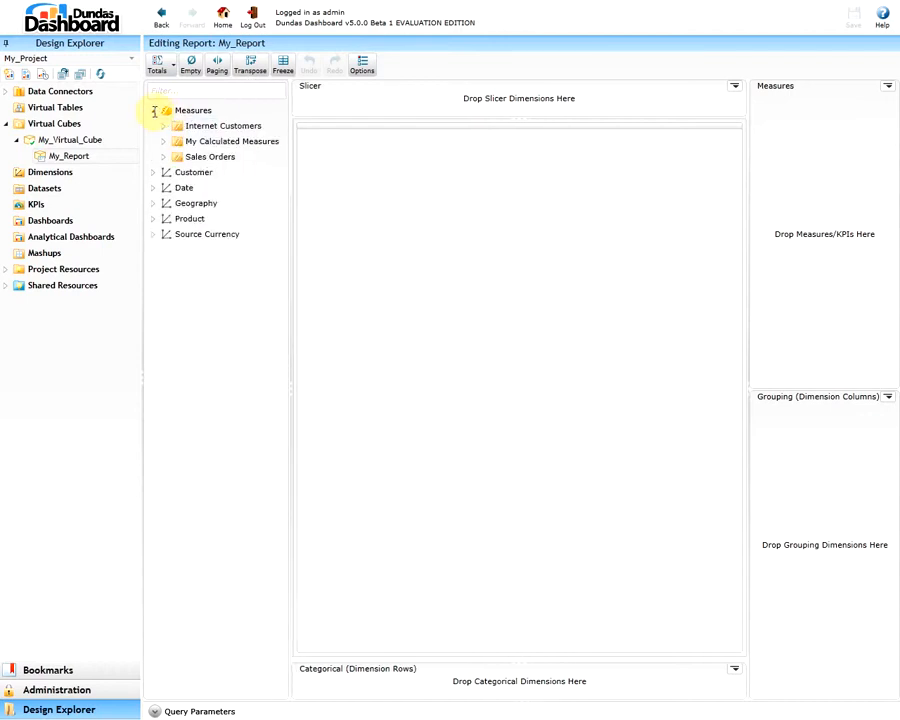
left_click(163, 126)
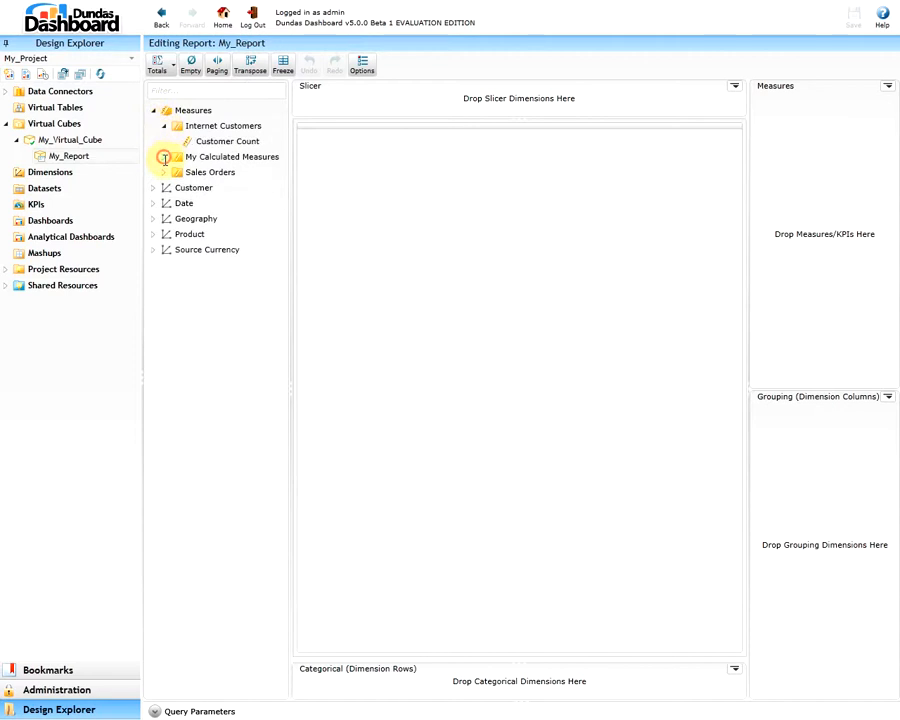
left_click(164, 157)
left_click(164, 188)
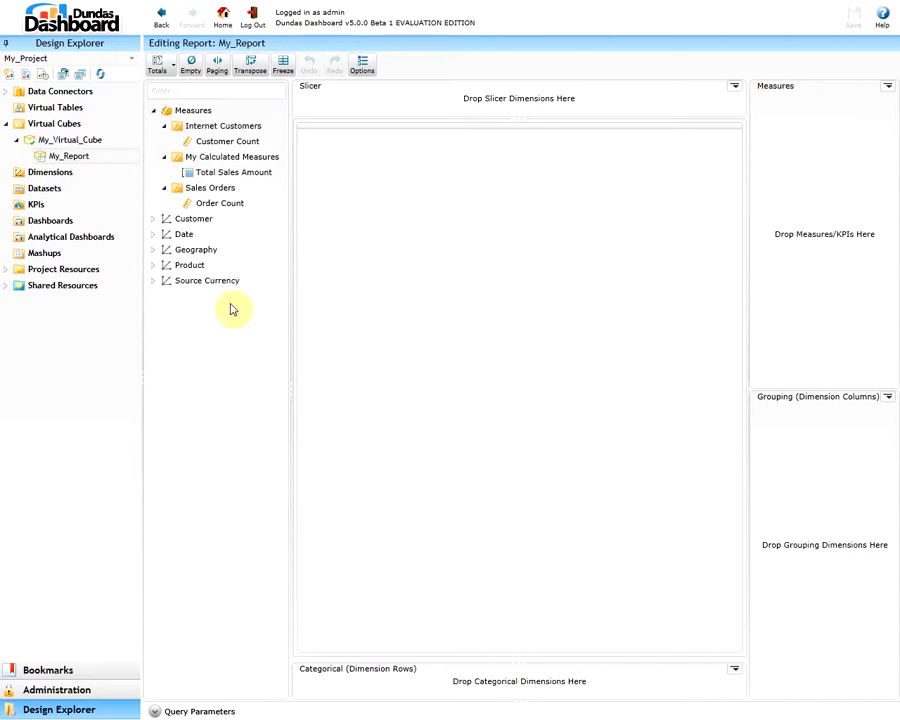
left_click_drag(207, 141, 802, 175)
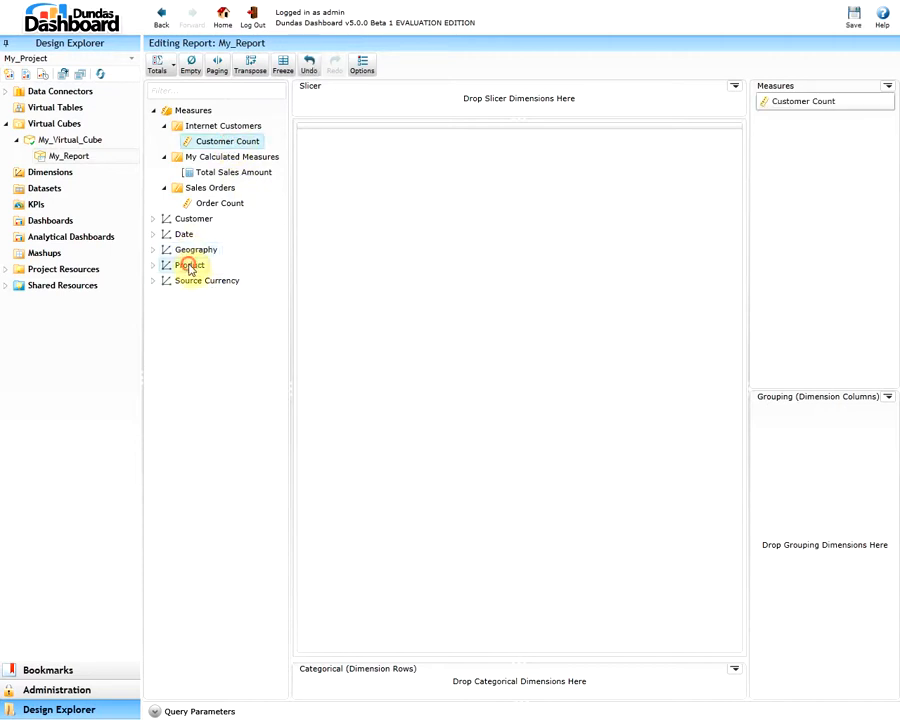
left_click_drag(190, 265, 352, 688)
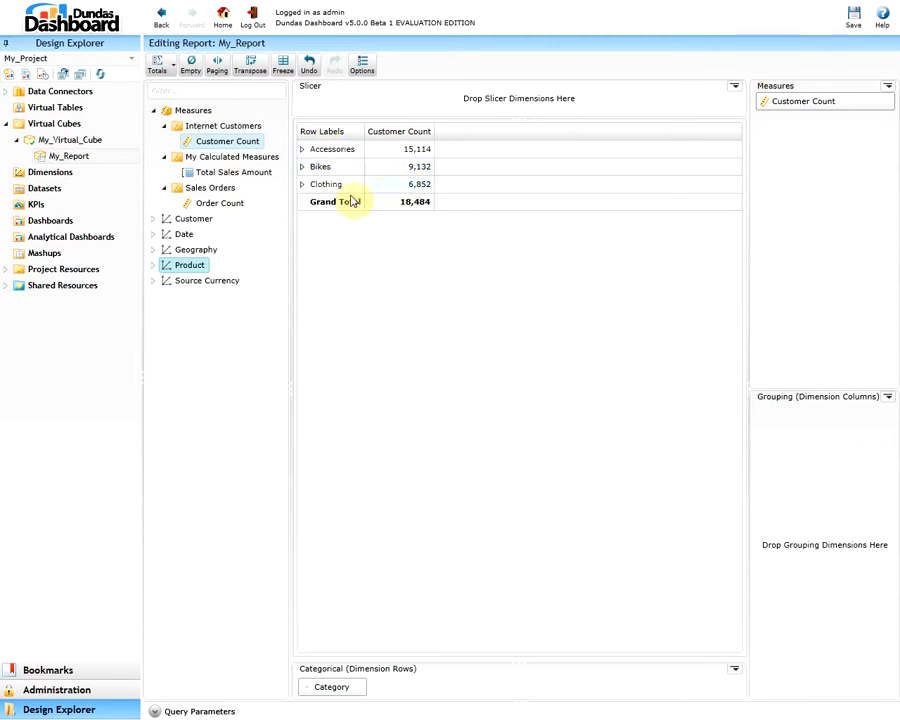
Add the Order Count and Total Sales Amount measures, and place the Geography dimension on the grouping columns.
left_click_drag(229, 206, 820, 220)
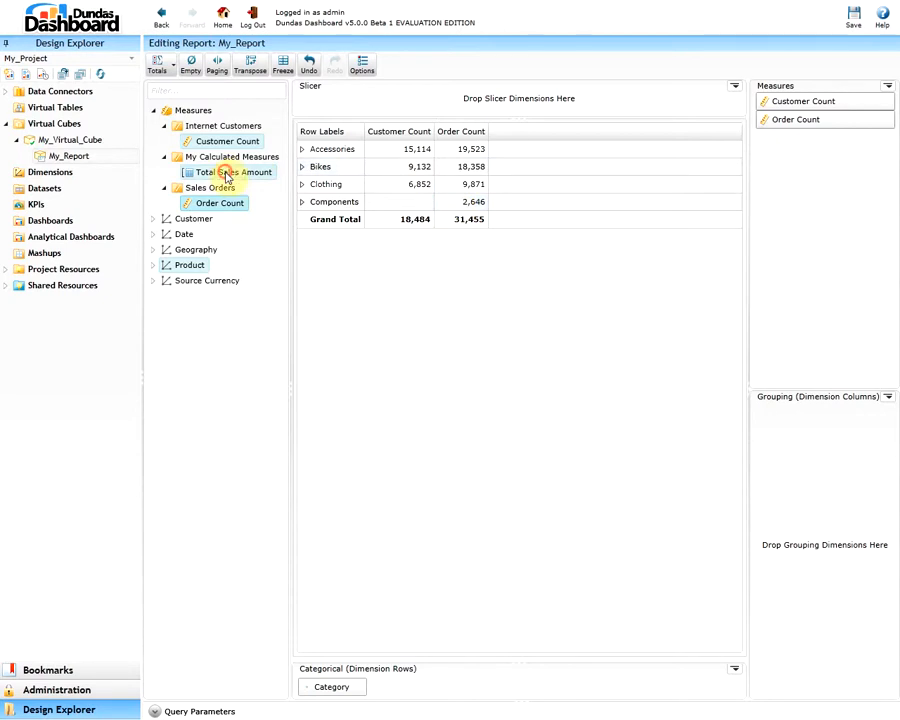
left_click_drag(228, 175, 812, 233)
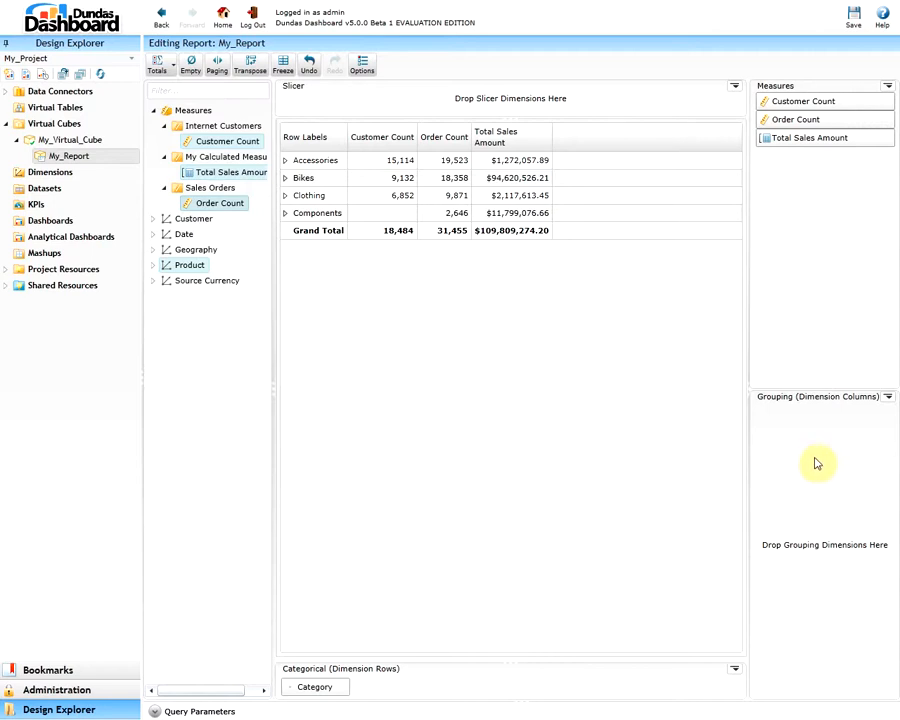
left_click(196, 250)
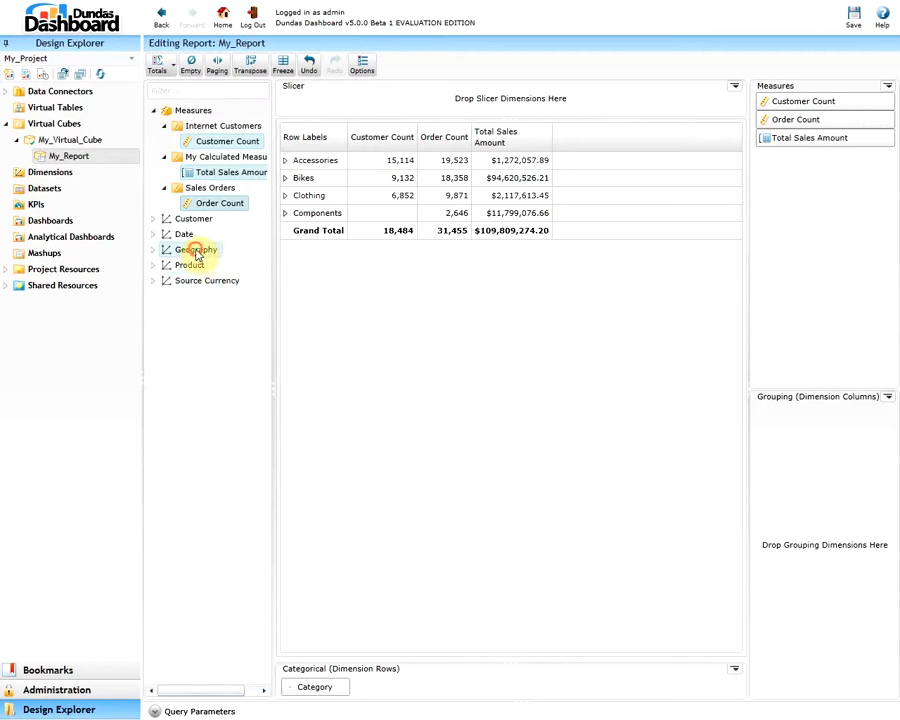
left_click_drag(197, 255, 805, 465)
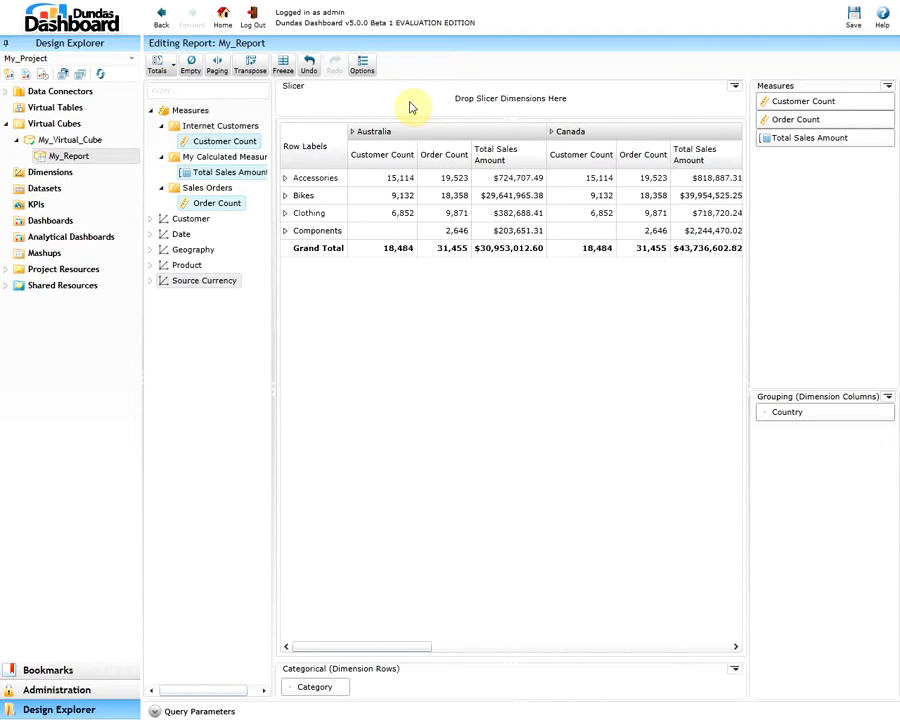
Add the State-Province hierarchy of the Geography dimension as a slicer.
left_click(151, 250)
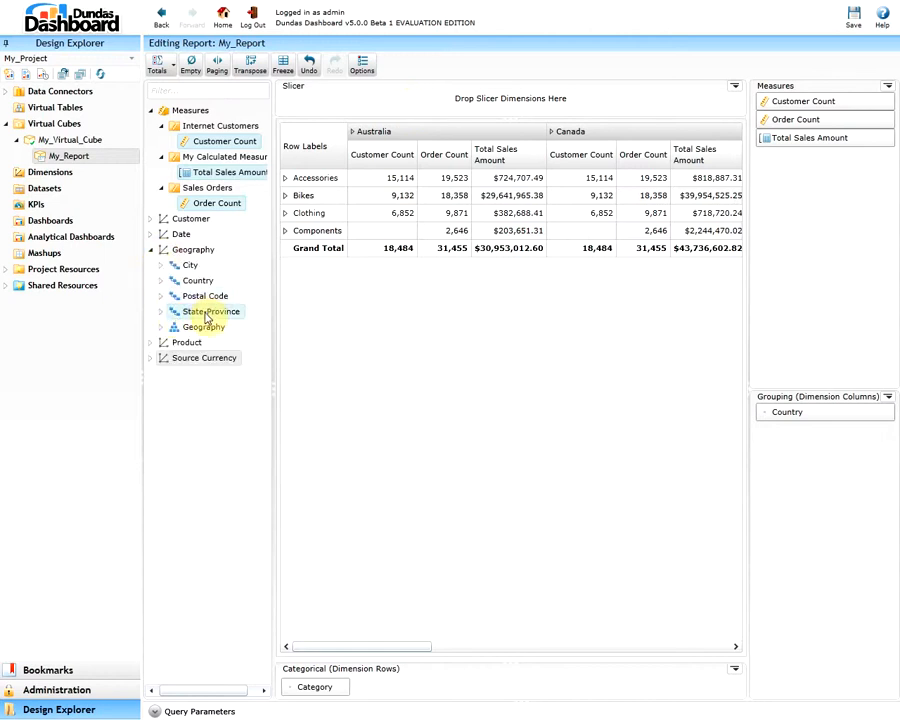
left_click(209, 315)
left_click_drag(209, 315, 383, 105)
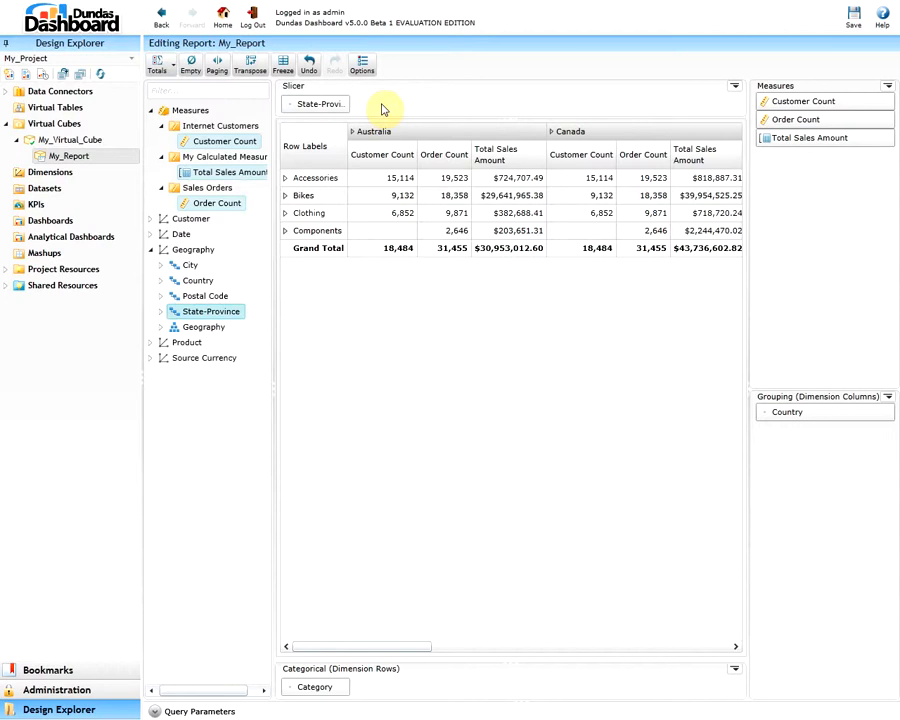
Limit the State-Province slicer to Alabama, British Columbia, California, Colorado and Charente-Maritime.
left_click(342, 103)
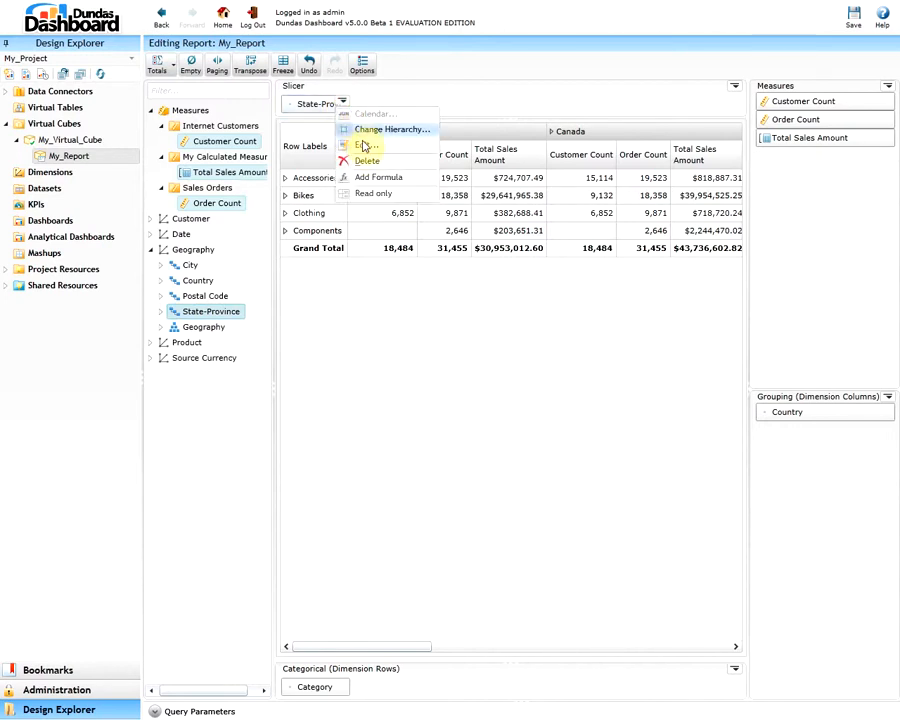
left_click(363, 146)
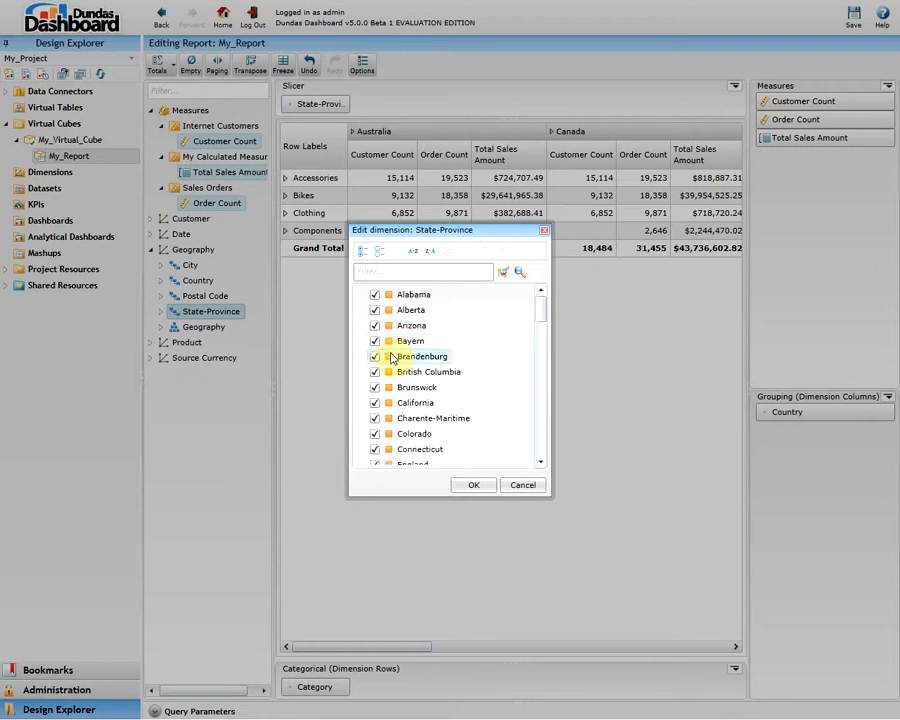
left_click(377, 252)
left_click(374, 295)
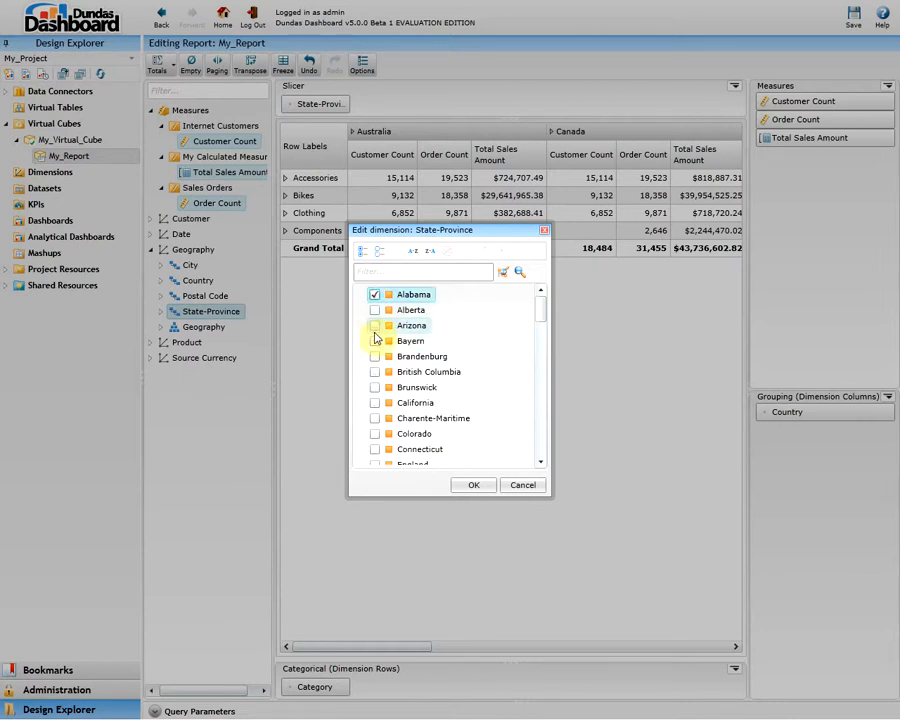
left_click(374, 371)
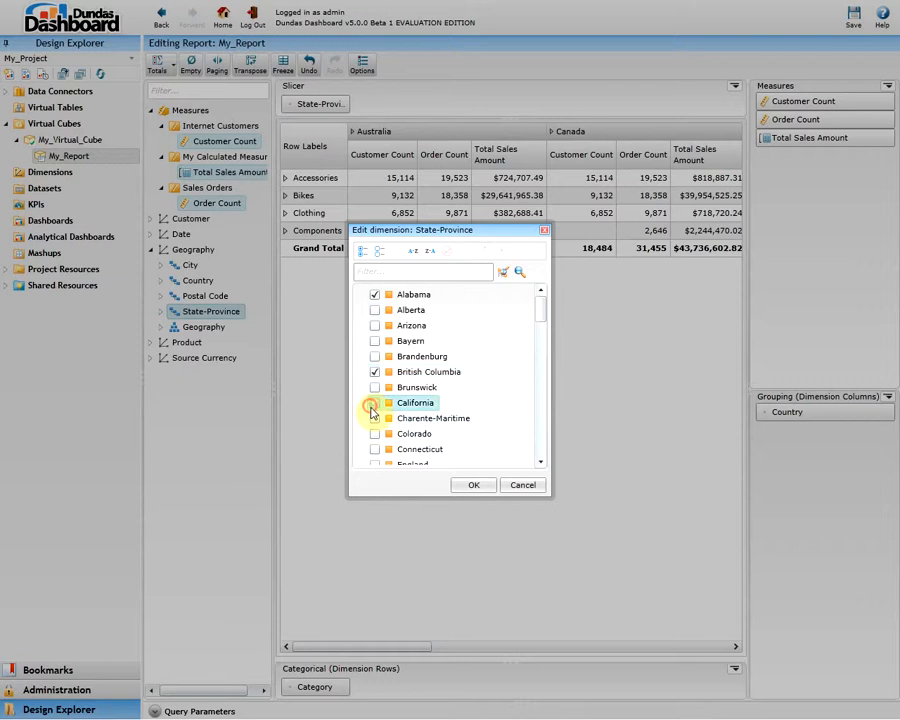
left_click(372, 406)
left_click(374, 433)
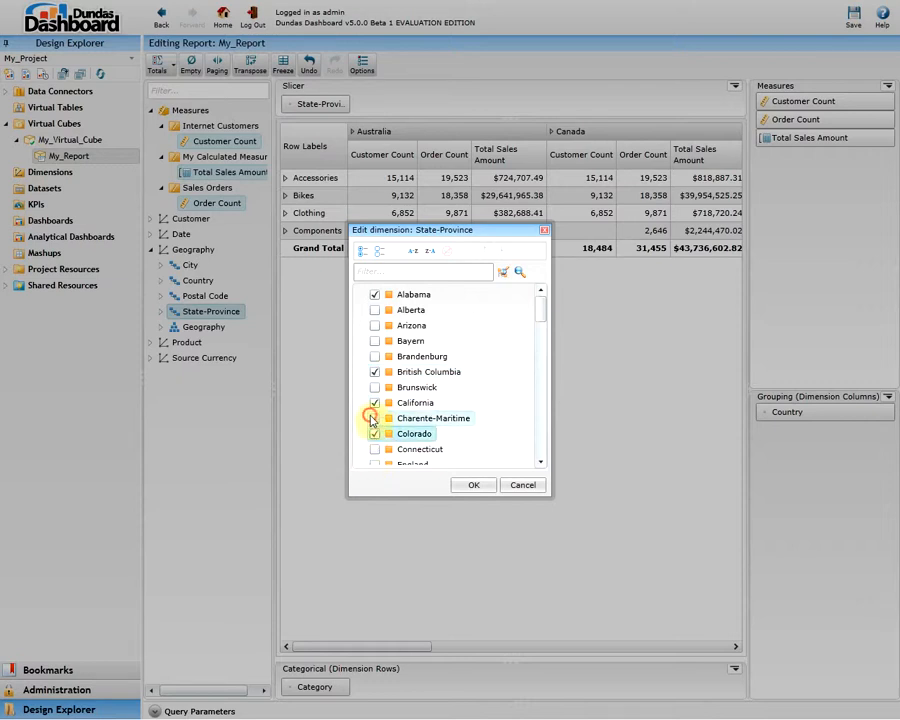
left_click(371, 418)
left_click(476, 486)
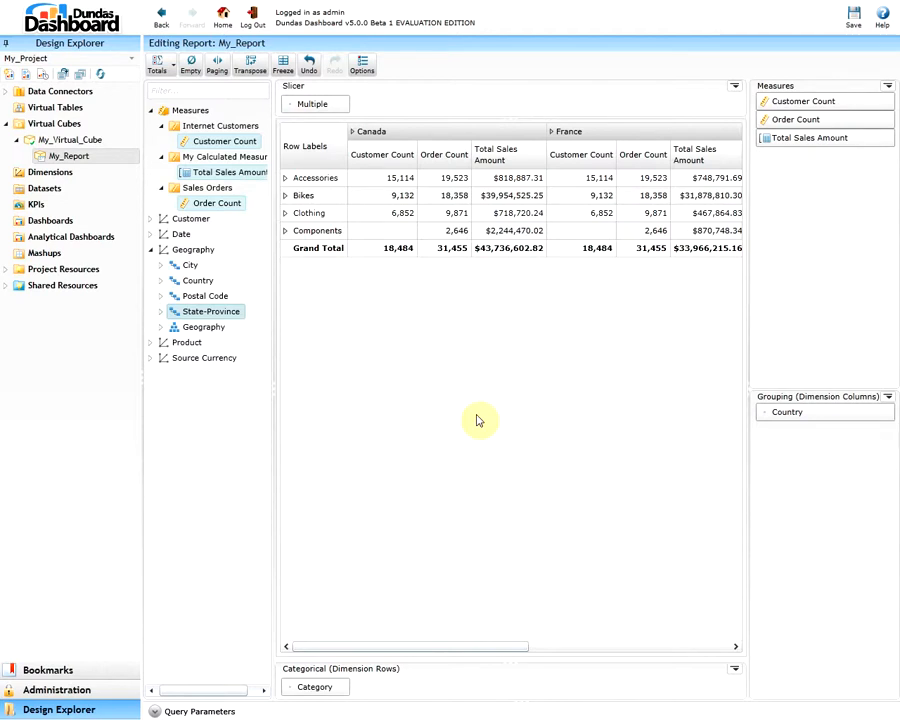
Restrict the Category row dimension to the Accessories and Bikes members only.
left_click(343, 685)
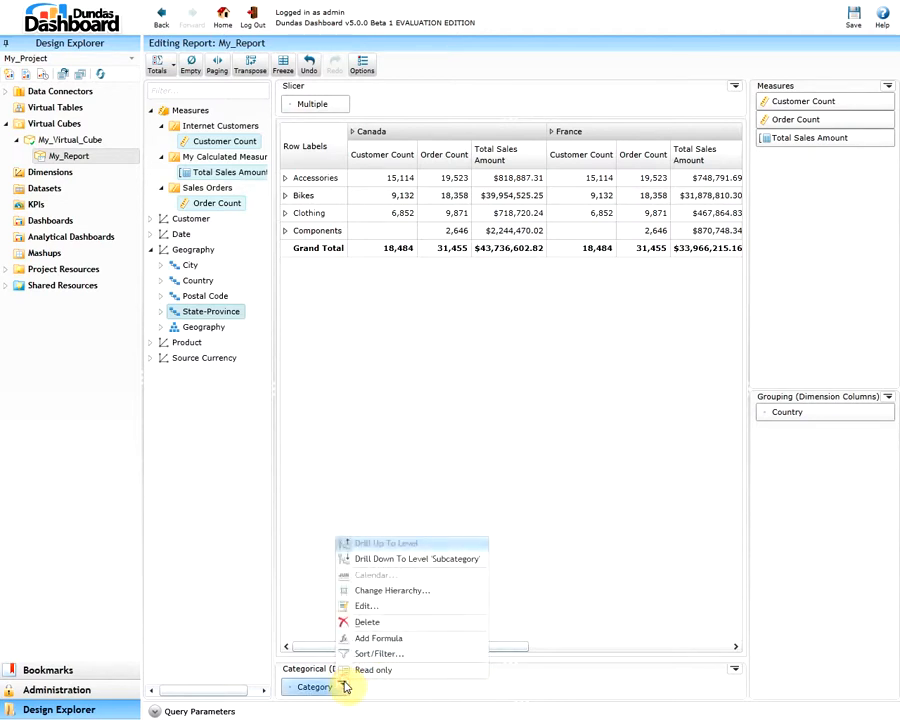
left_click(362, 605)
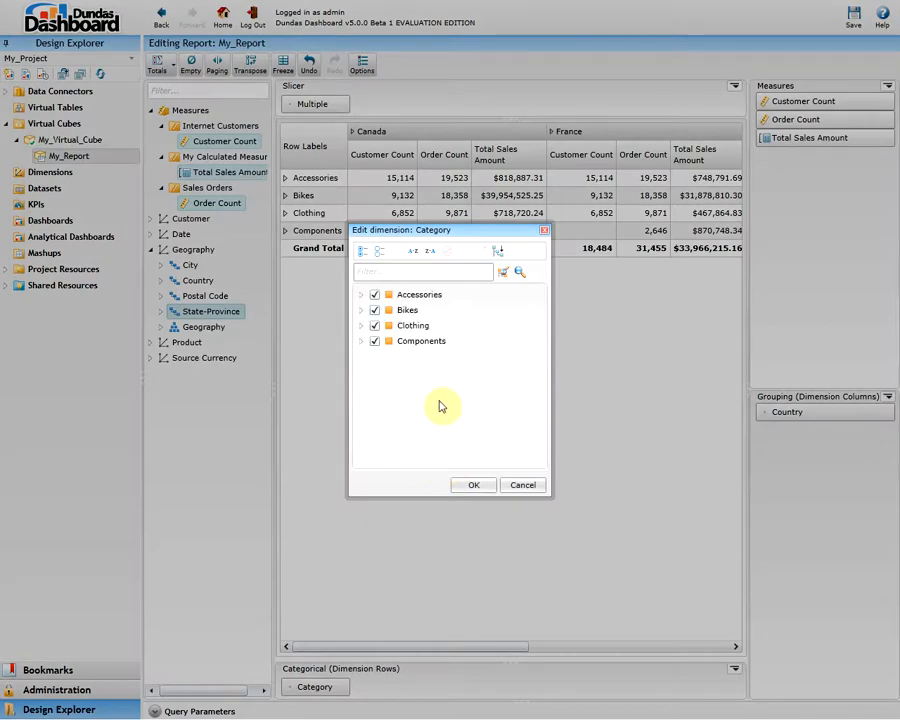
left_click(379, 252)
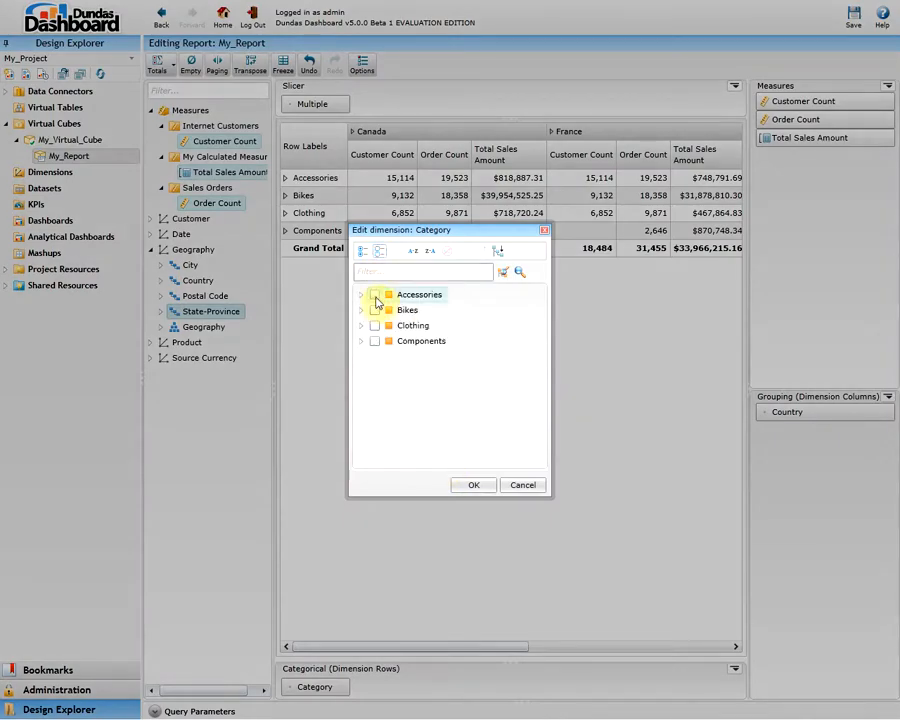
left_click(375, 296)
left_click(375, 311)
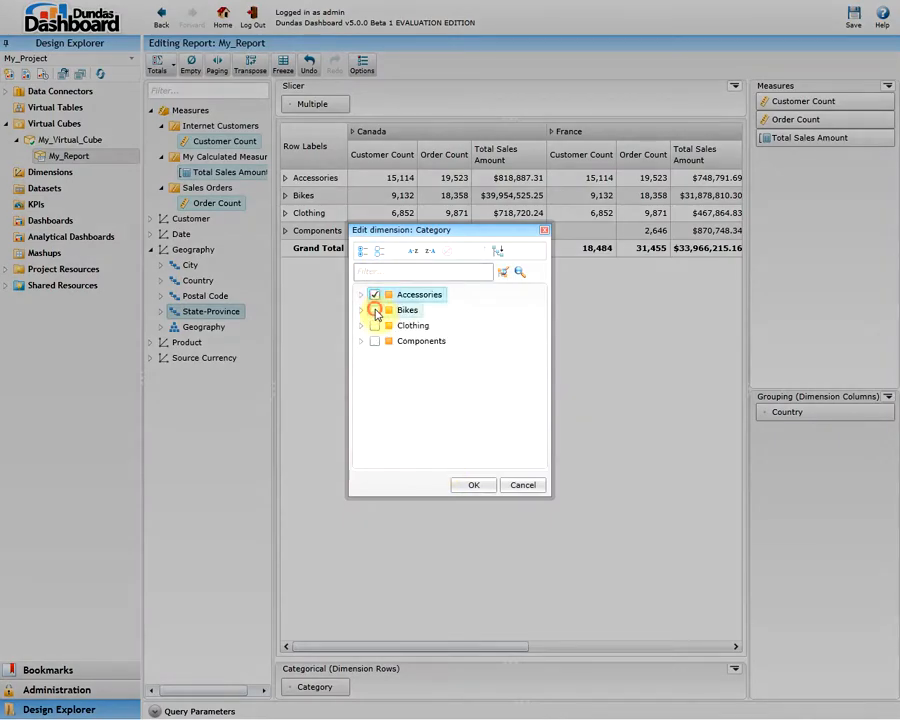
left_click(470, 484)
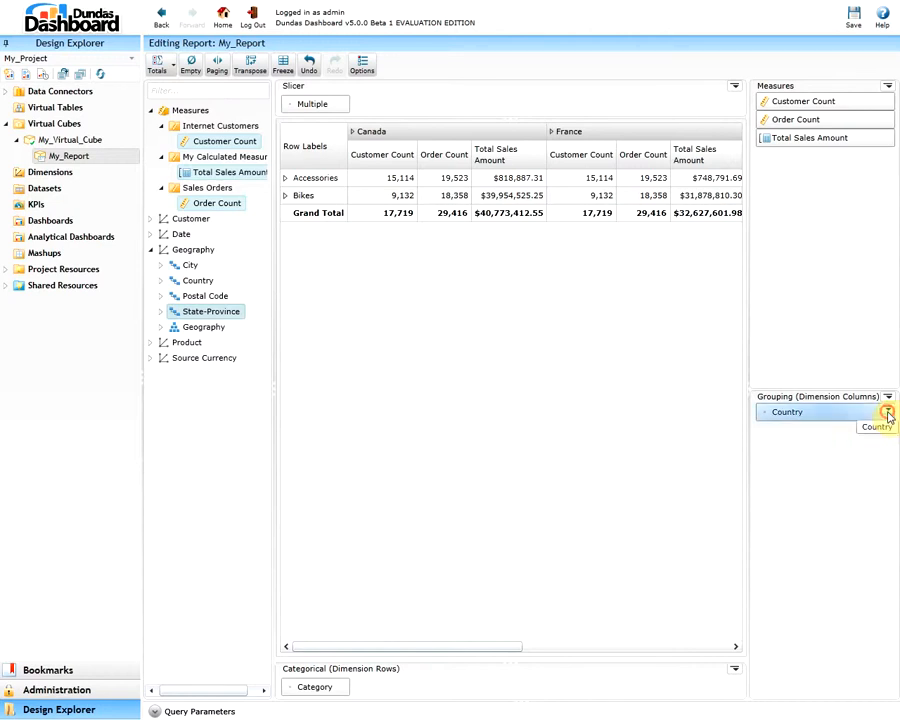
Check which members are selected for the Country grouping dimension, keeping the selection as it is.
left_click(887, 412)
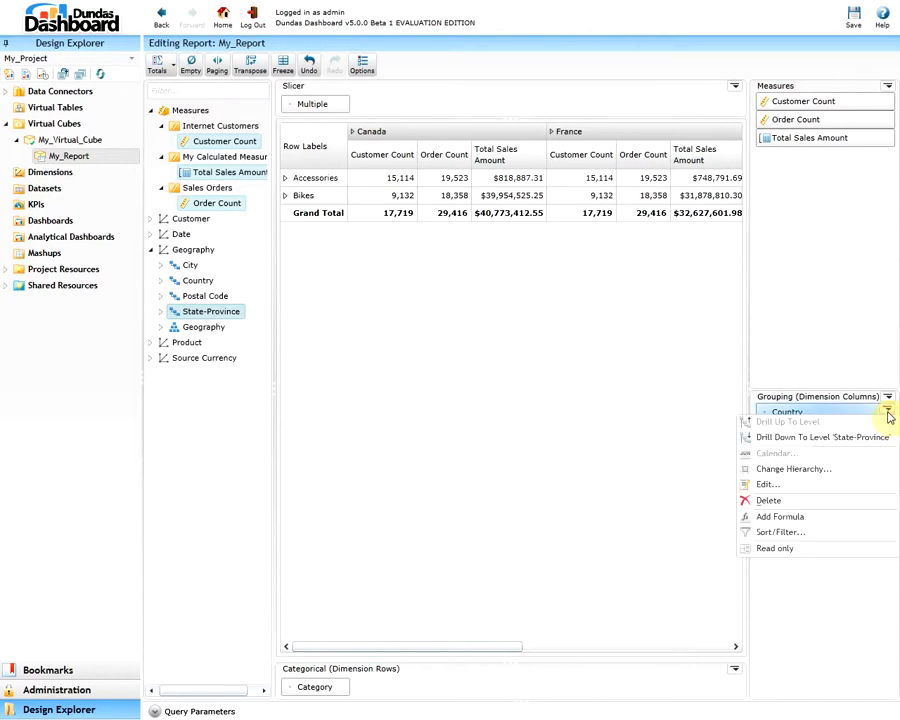
left_click(783, 487)
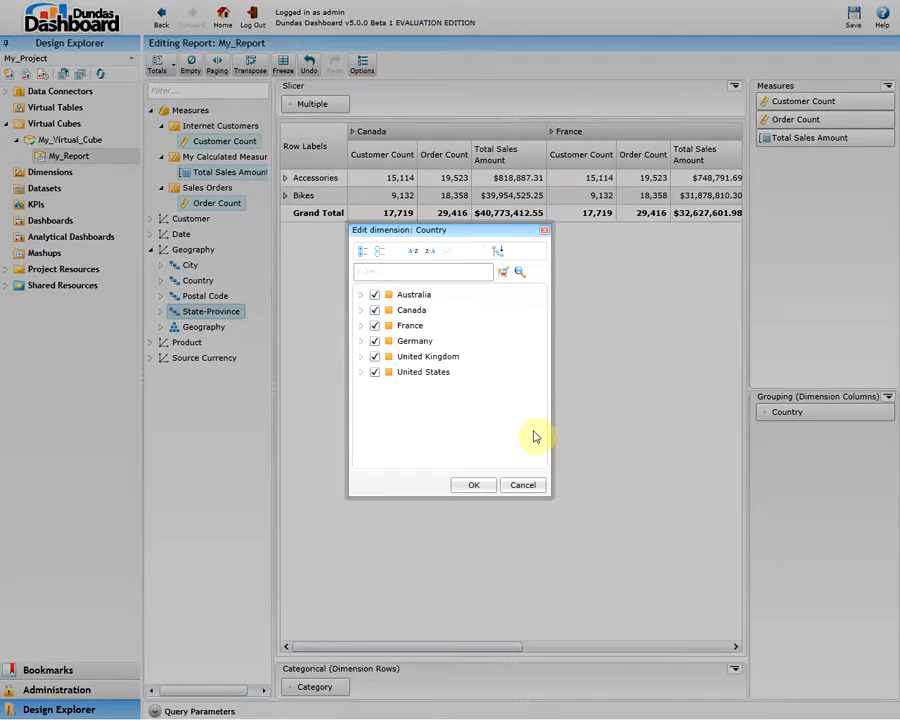
left_click(474, 484)
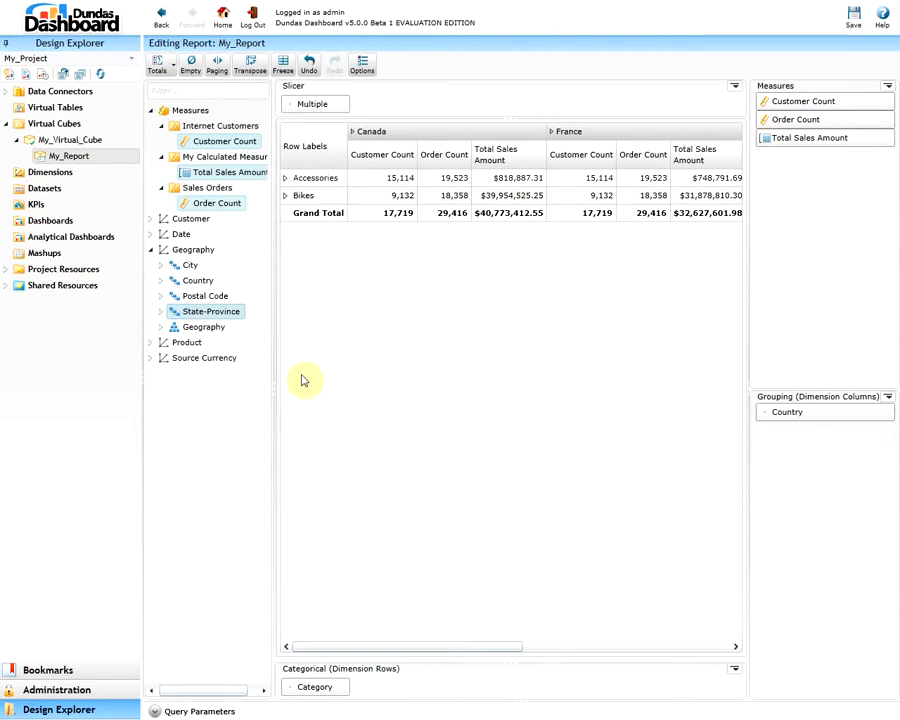
Add the Source Currency dimension to the categorical rows alongside Category.
left_click_drag(197, 366, 420, 690)
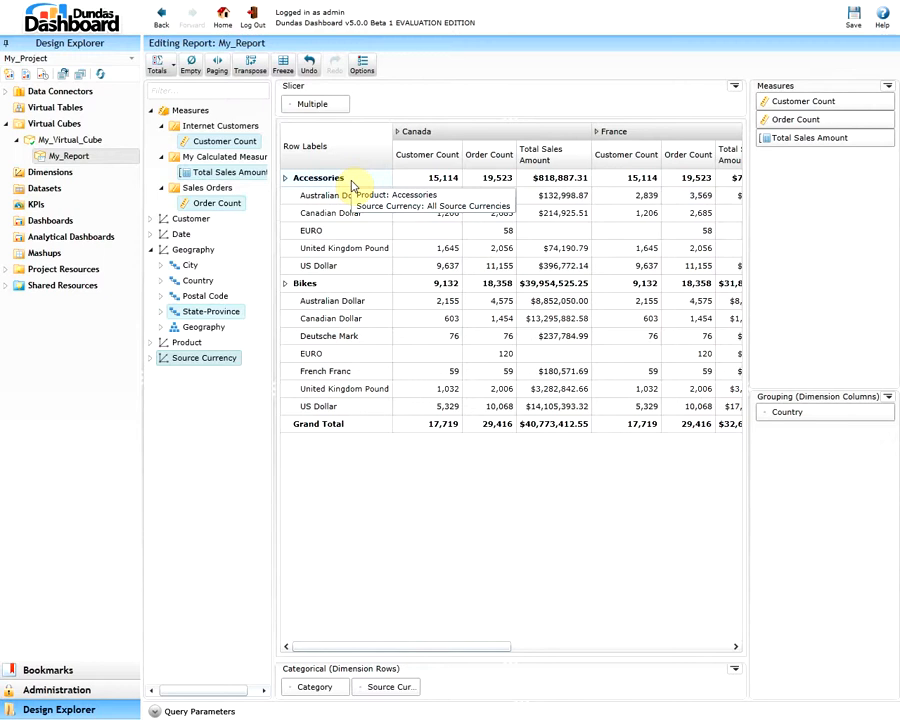
Move the Source Currency row dimension ahead of Category in the categorical rows.
left_click(384, 686)
left_click_drag(384, 686, 318, 697)
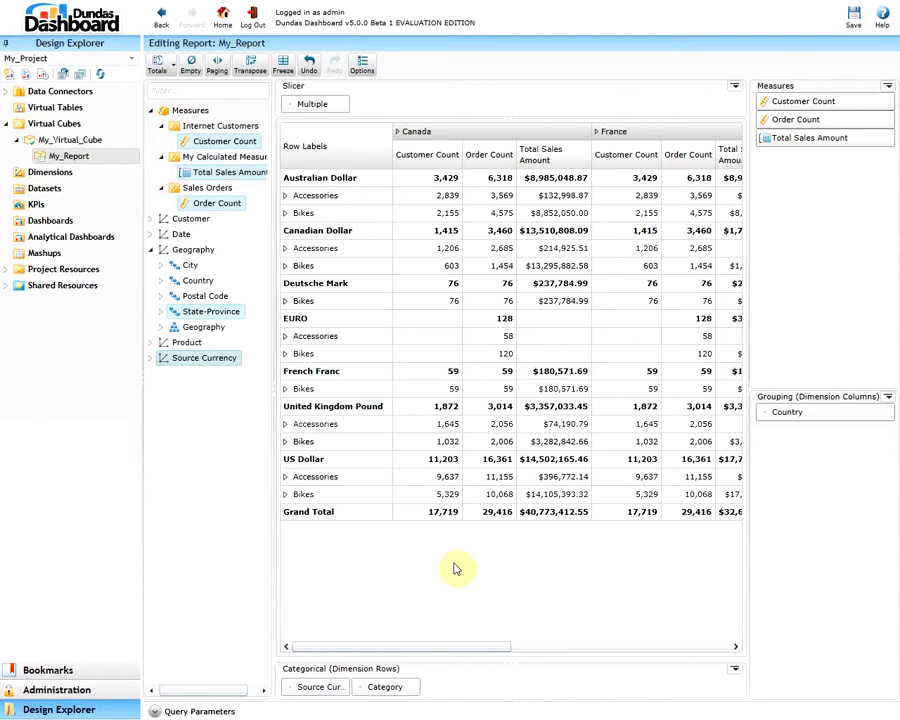
Review the sorting, filtering and other options of the Category row dimension, leaving its settings as they are.
left_click(404, 680)
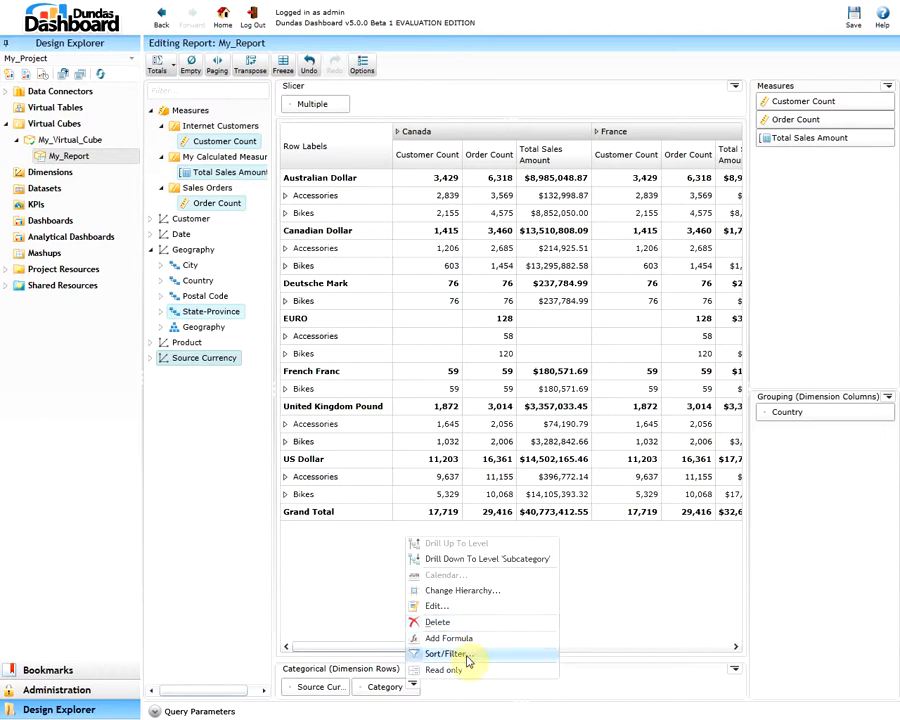
left_click(446, 654)
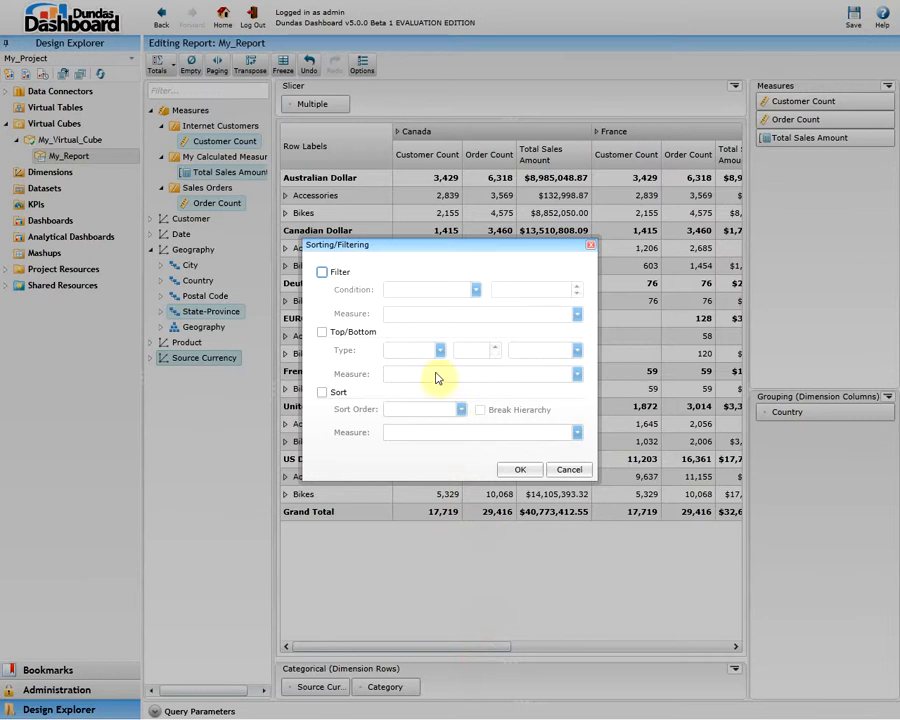
left_click(524, 471)
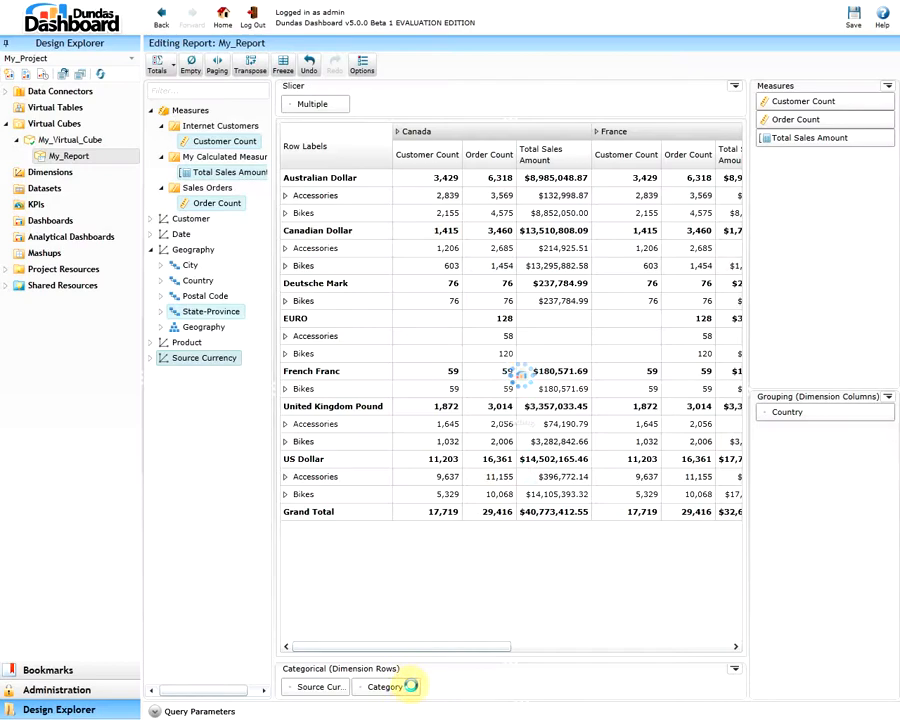
left_click(413, 687)
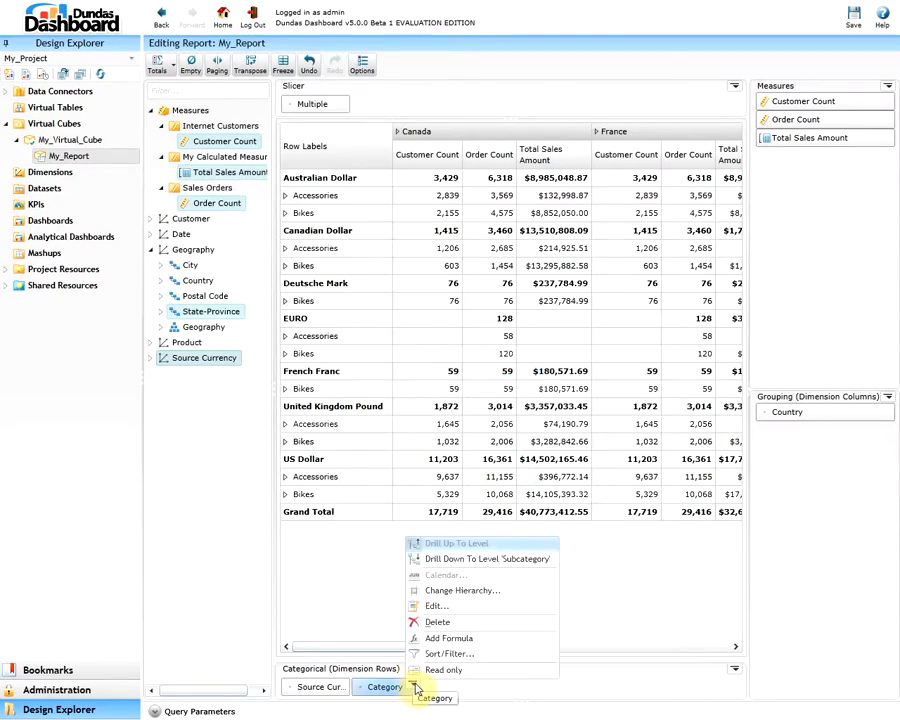
left_click(449, 671)
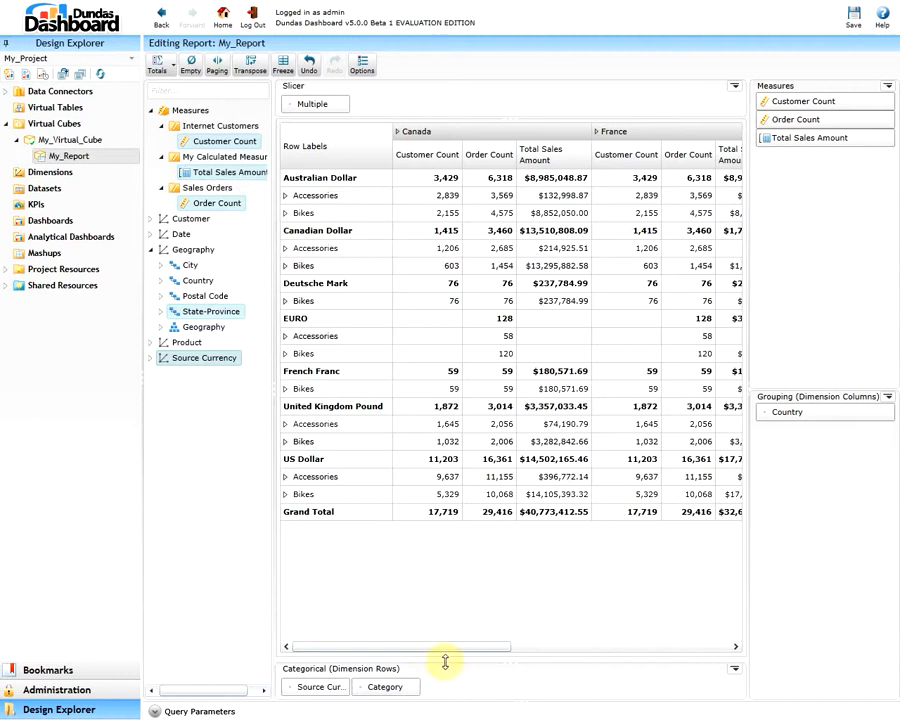
Add the Date.Calendar hierarchy from the Date dimension to the categorical rows after Category.
left_click_drag(201, 258, 466, 686)
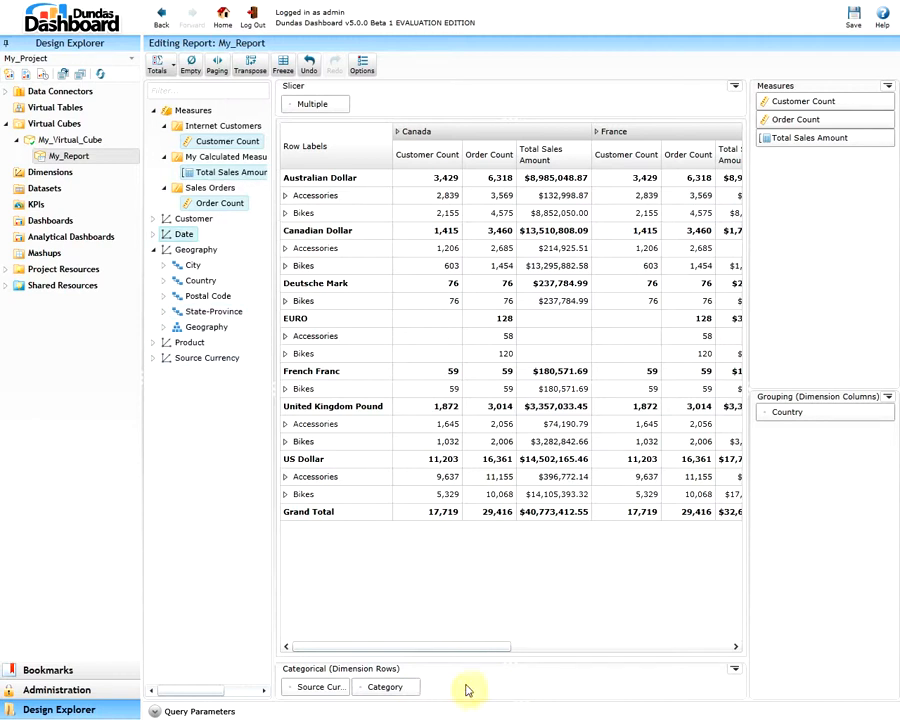
left_click(154, 234)
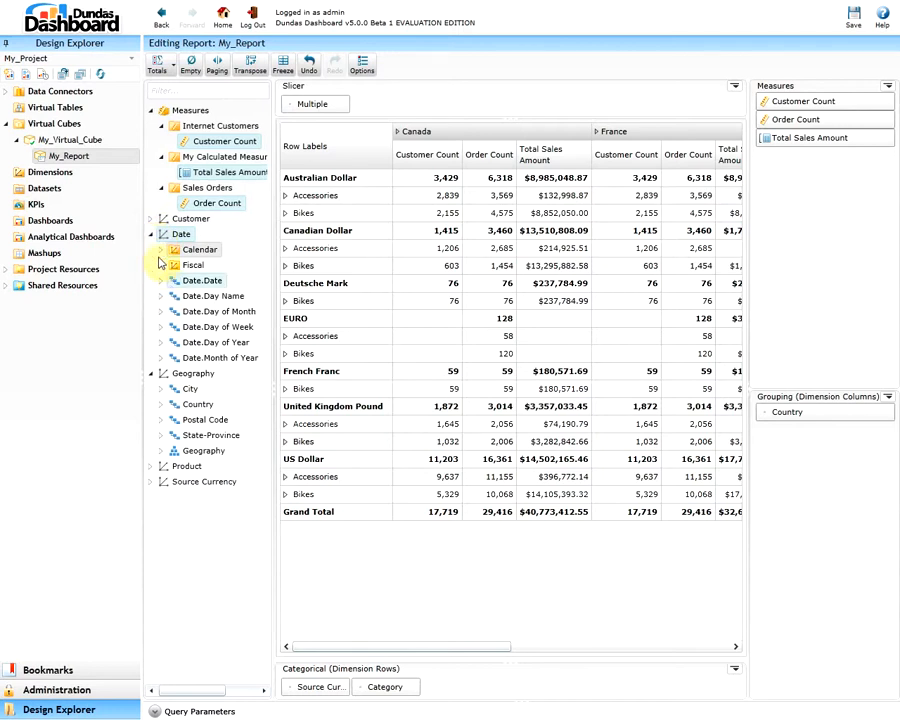
left_click(160, 250)
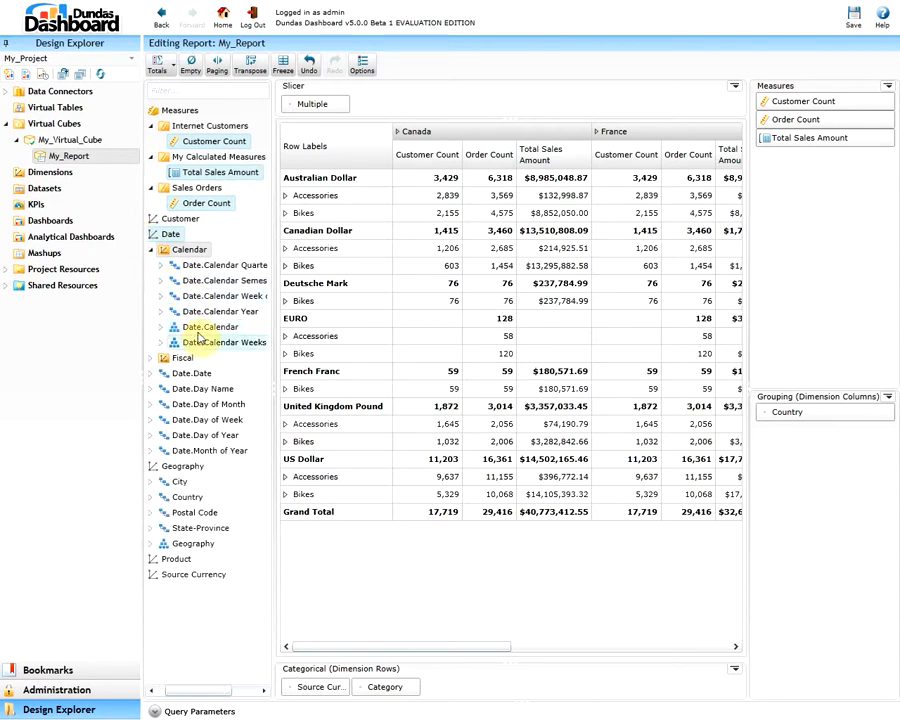
left_click_drag(200, 335, 476, 688)
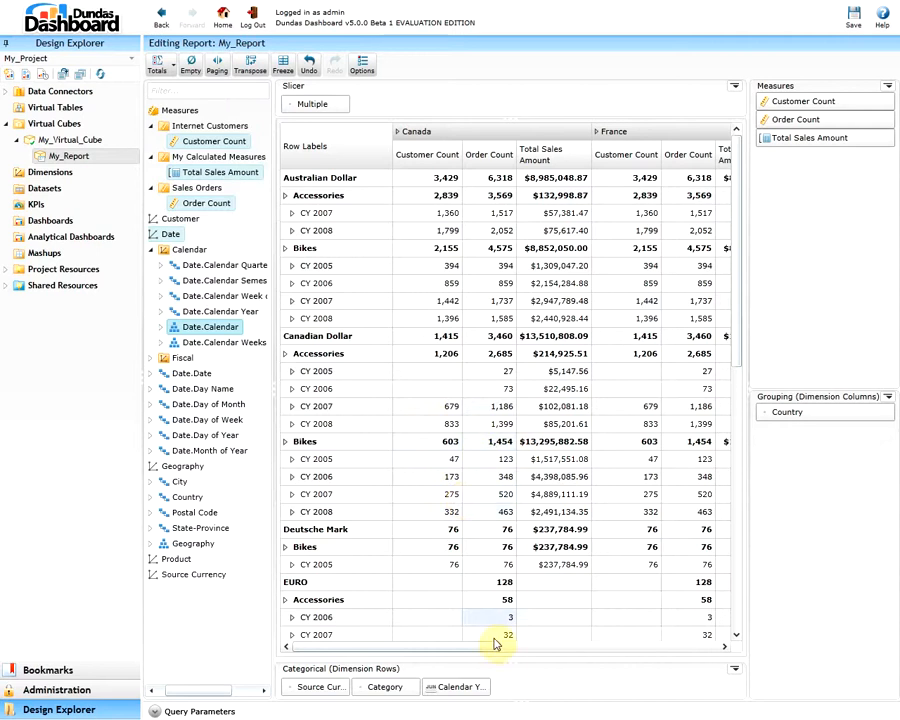
Set the end date of the Calendar Year row dimension to 11/30/2005.
left_click(483, 686)
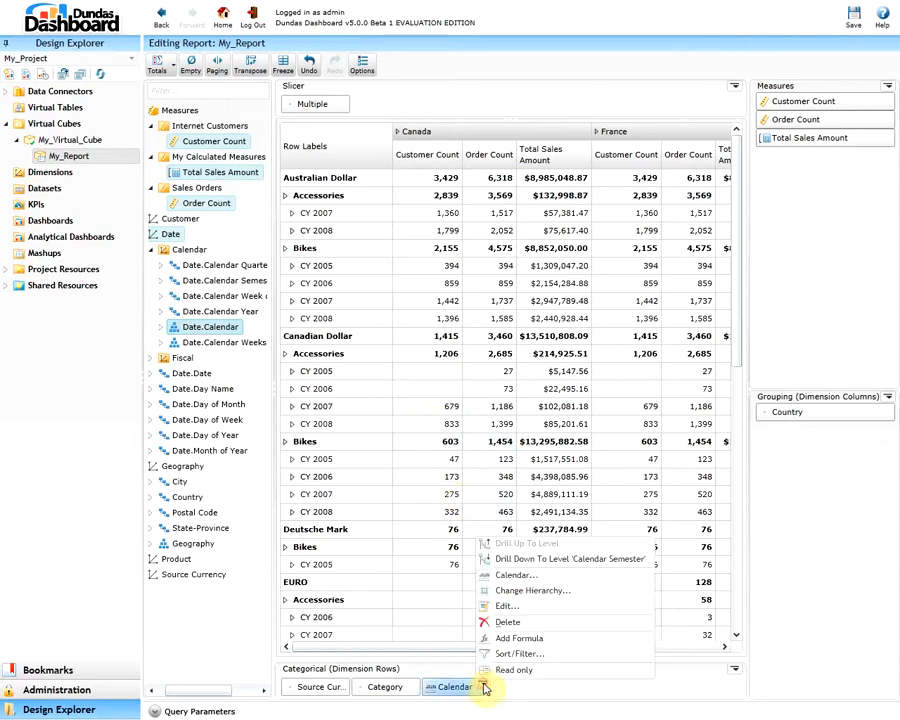
left_click(513, 576)
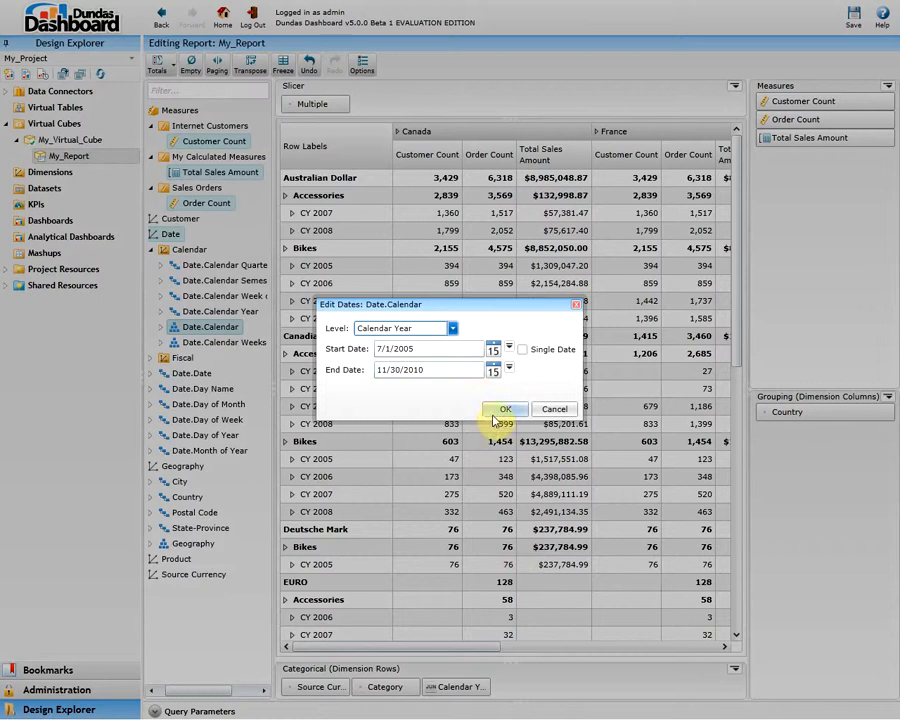
left_click_drag(372, 369, 415, 372)
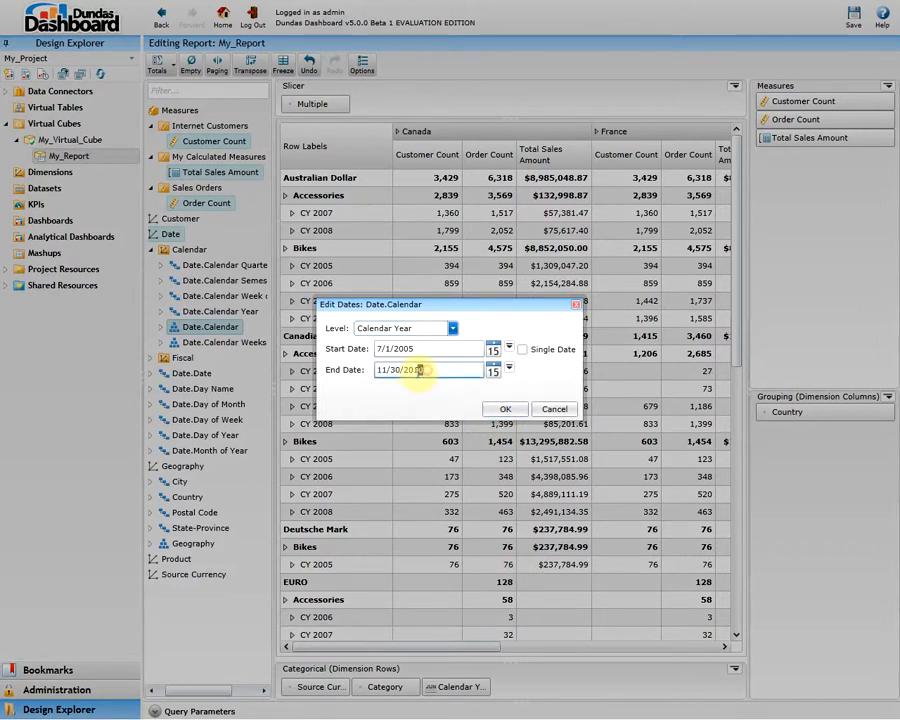
type("05")
left_click(505, 409)
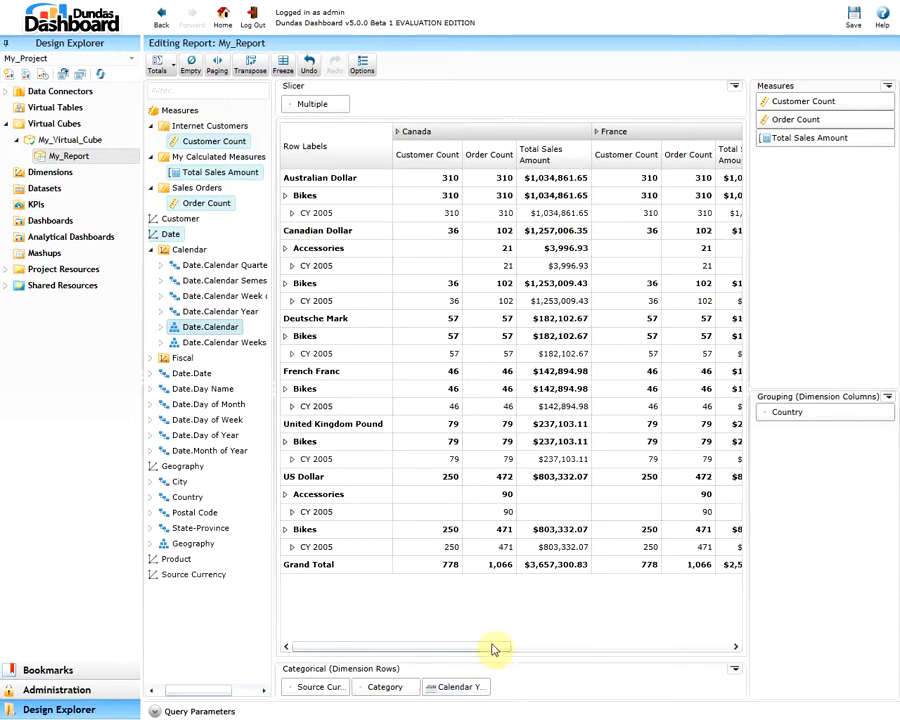
Review the options offered for the Calendar Year row dimension and the Country grouping dimension.
left_click(484, 686)
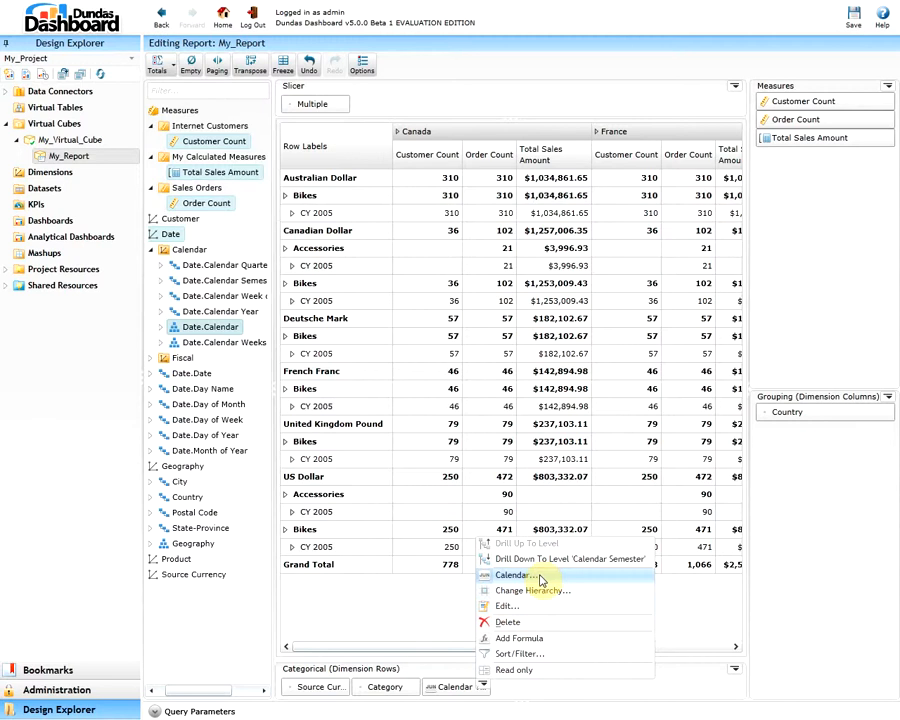
left_click(540, 580)
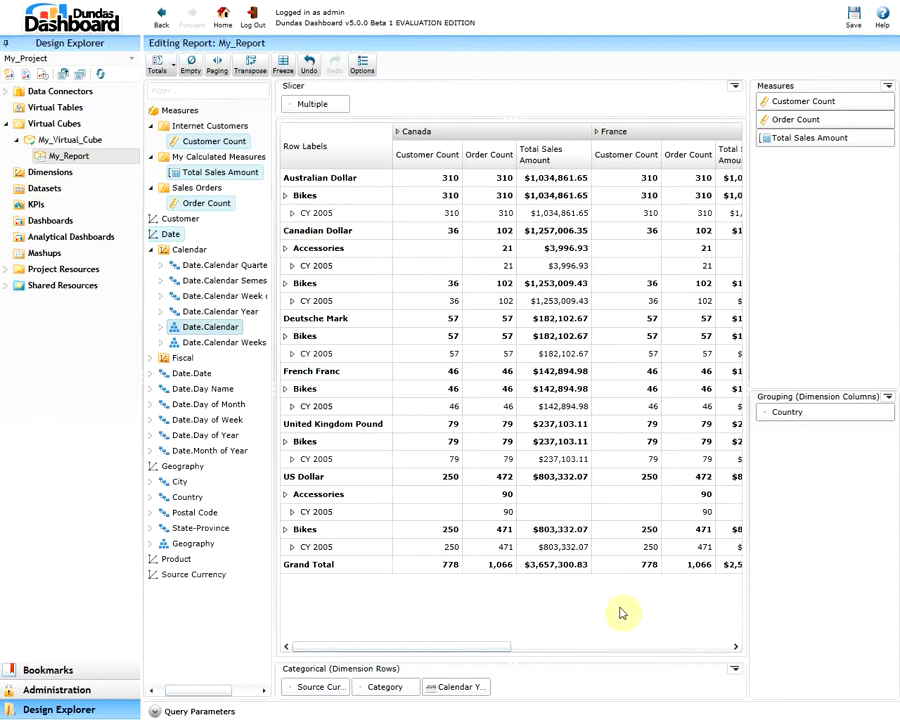
left_click(887, 410)
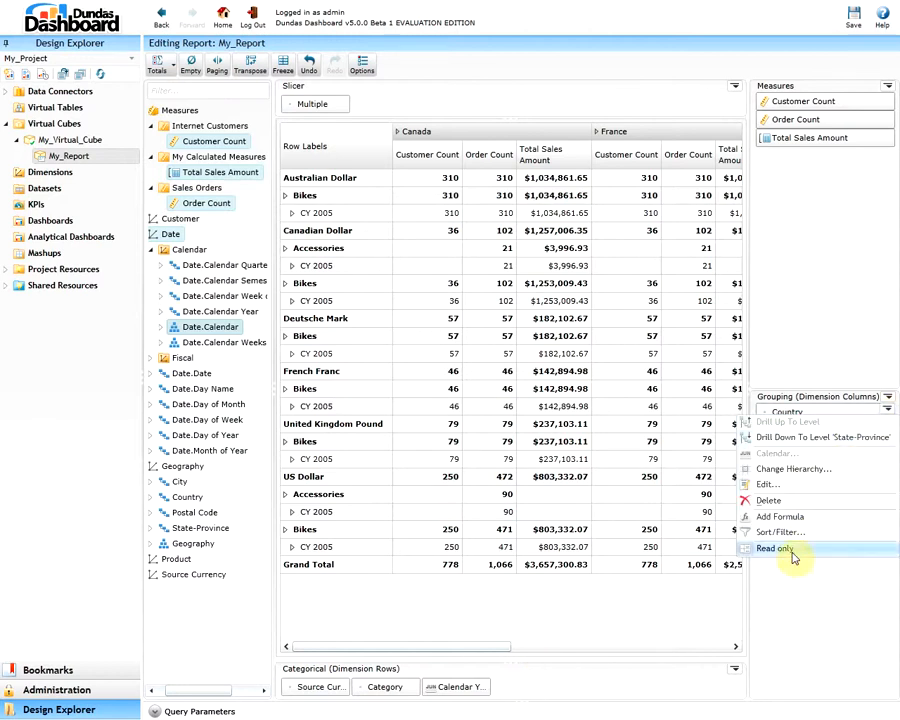
left_click(805, 366)
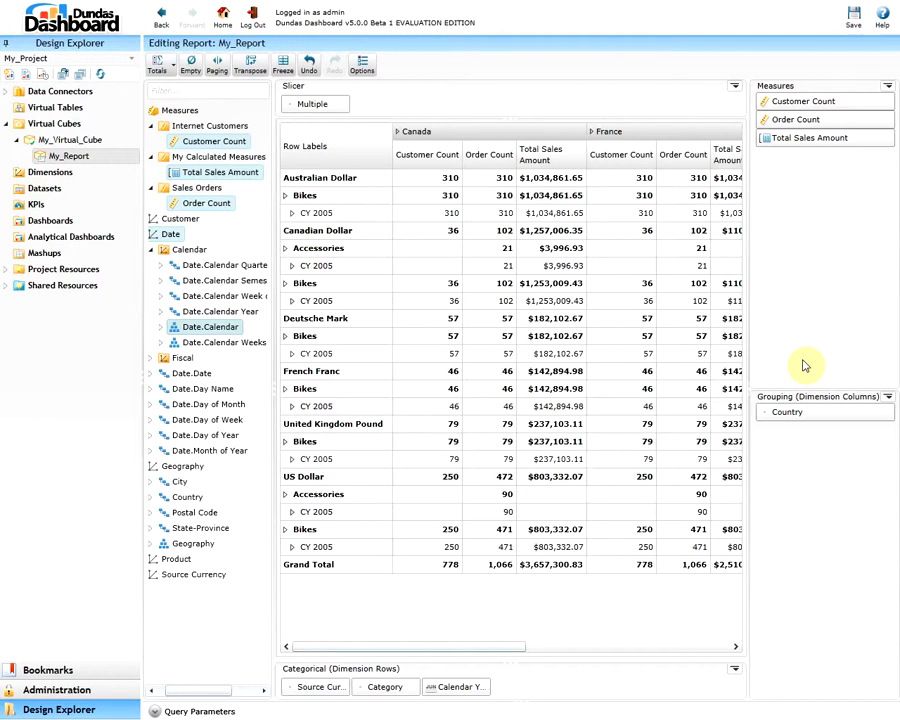
Check the report's measure selection and the options for Customer Count and the slicer, keeping all measures included.
left_click(889, 103)
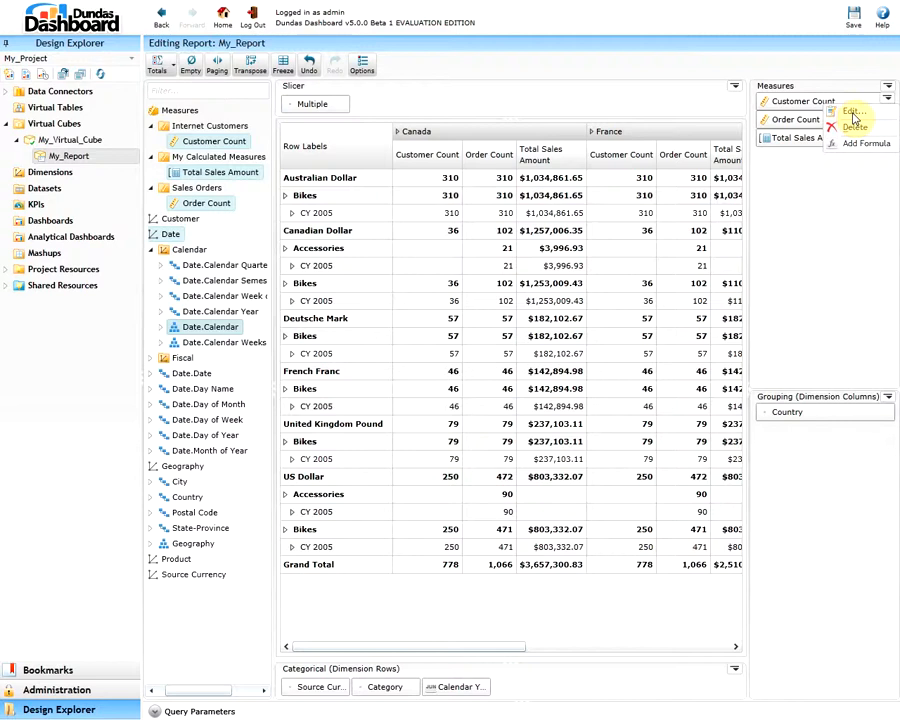
left_click(852, 113)
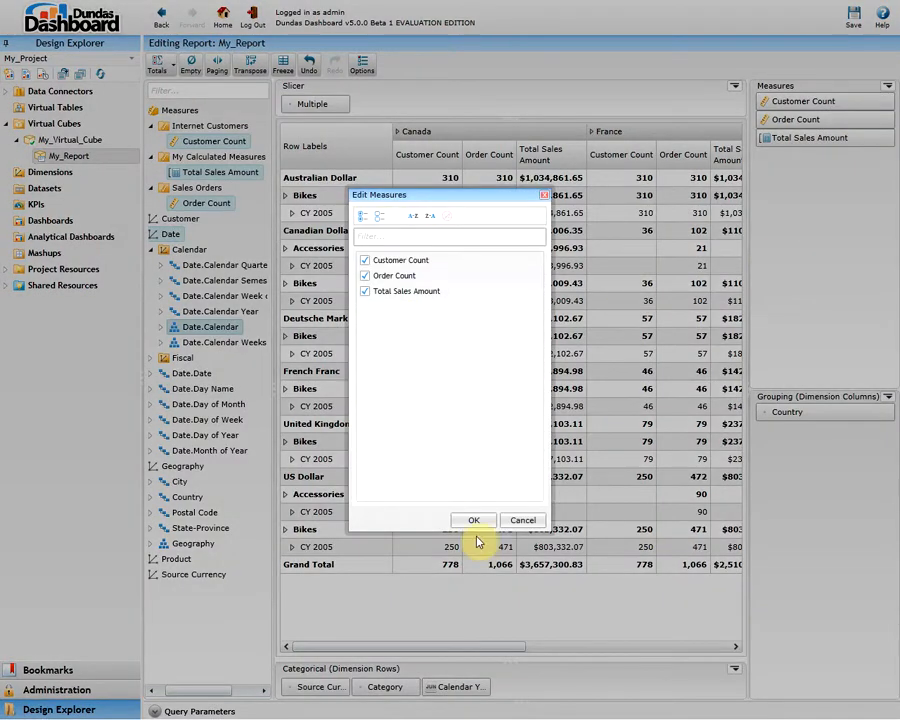
left_click(474, 522)
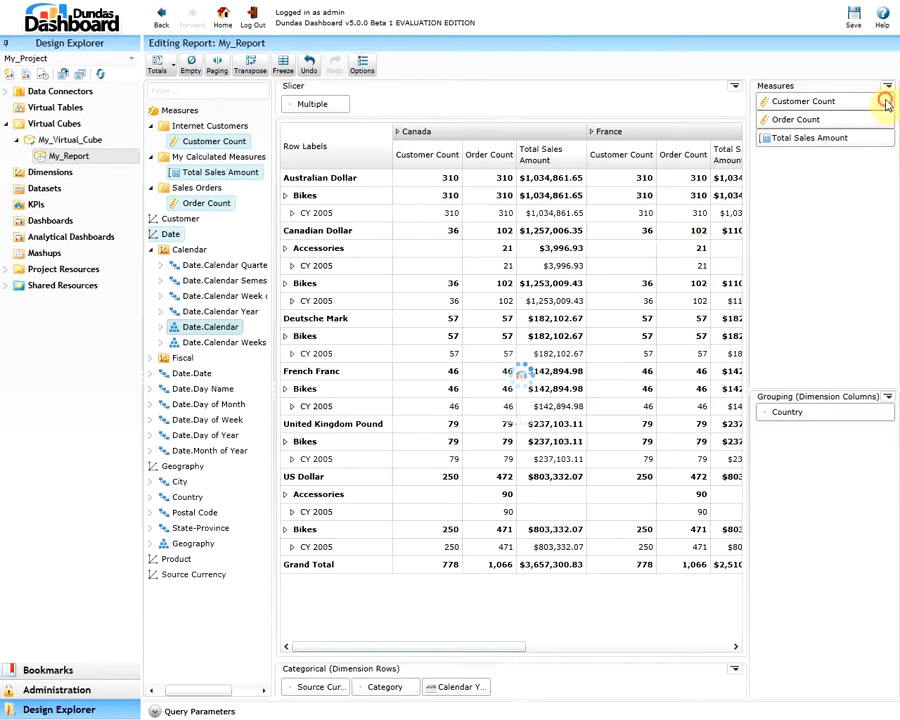
left_click(886, 101)
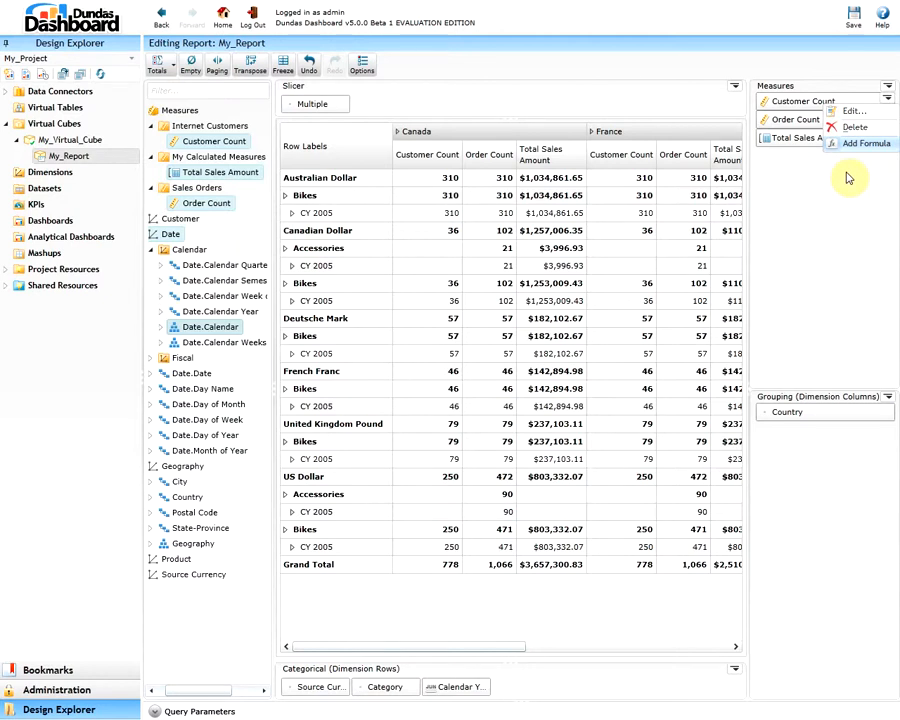
left_click(342, 104)
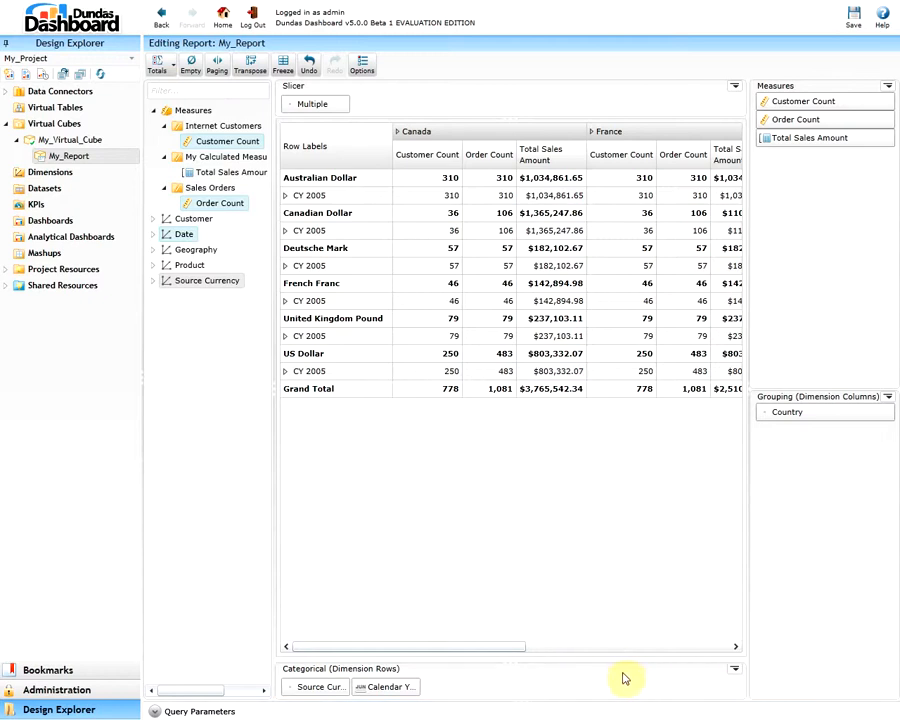
Apply a custom categorical rows query using the Product dimension: [Product].[Product Categories].ALLMEMBERS.
left_click(735, 668)
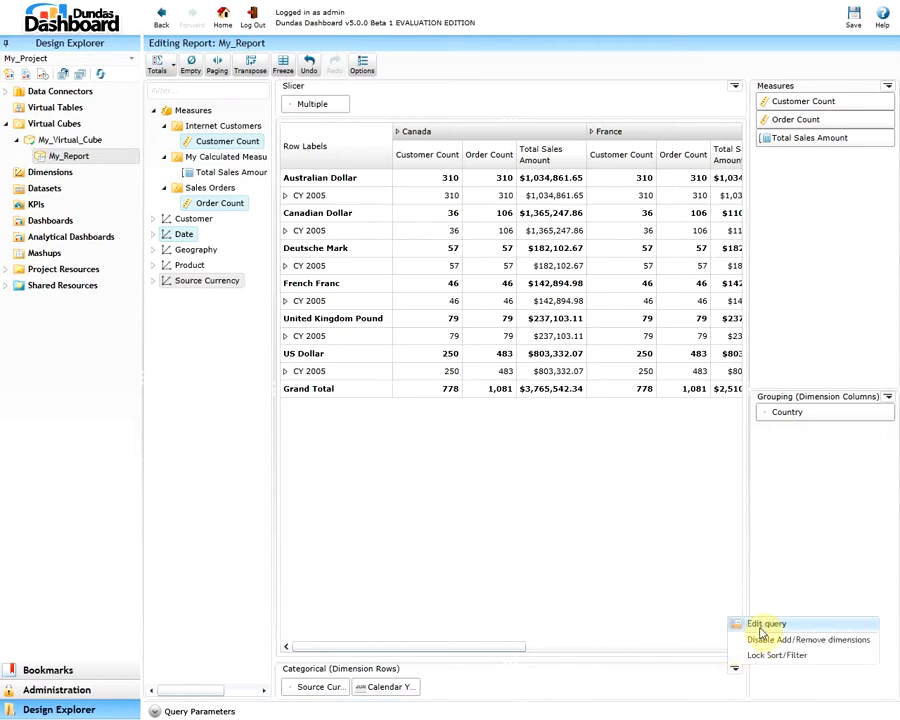
left_click(764, 624)
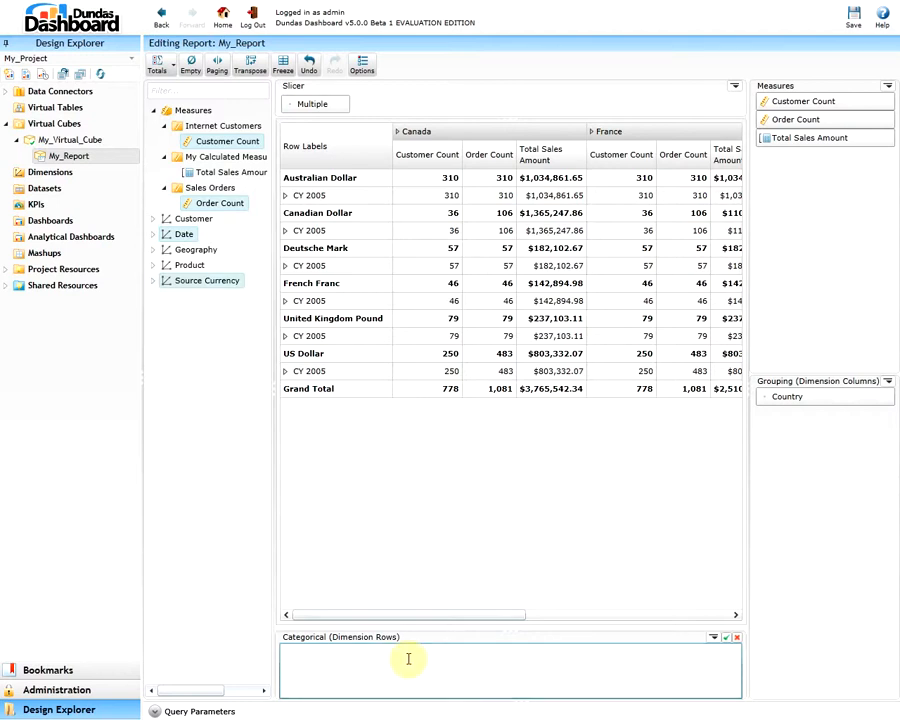
left_click_drag(188, 265, 412, 665)
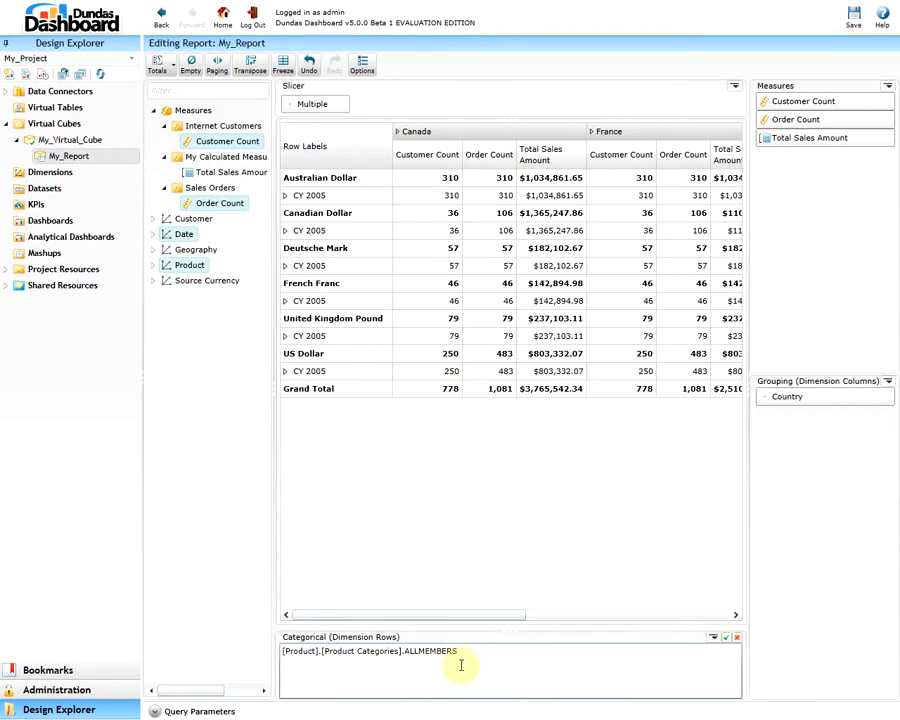
left_click(725, 637)
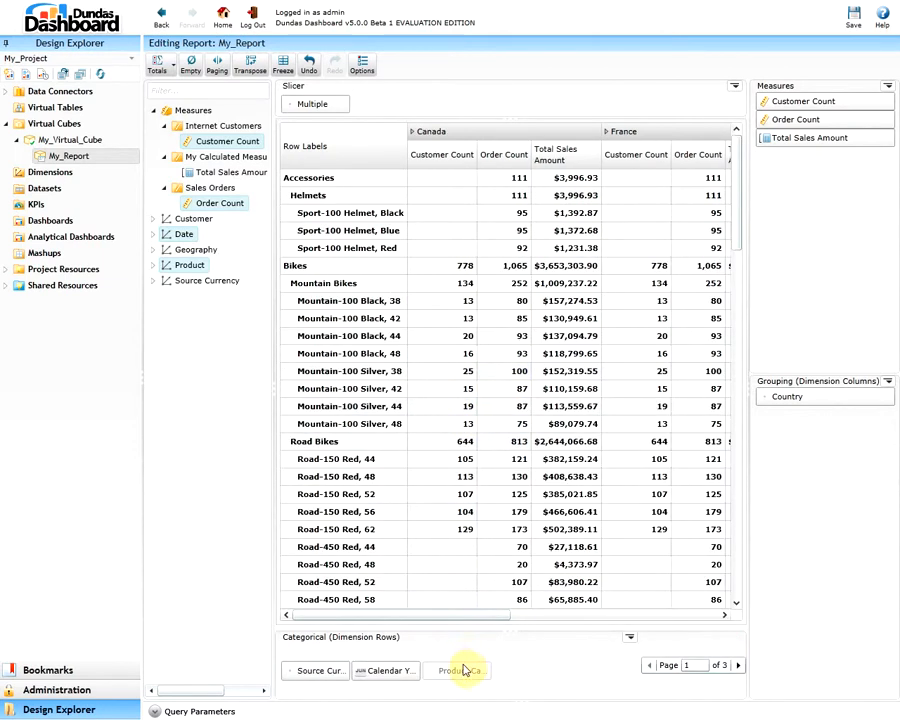
Remove the custom Product Categories query from the categorical rows.
left_click(630, 639)
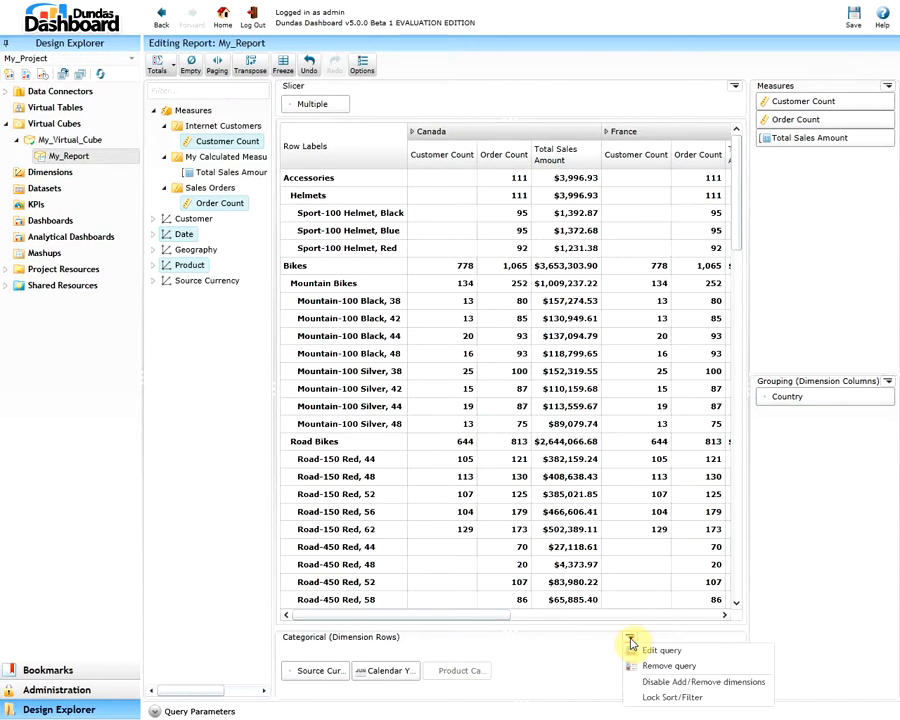
left_click(656, 665)
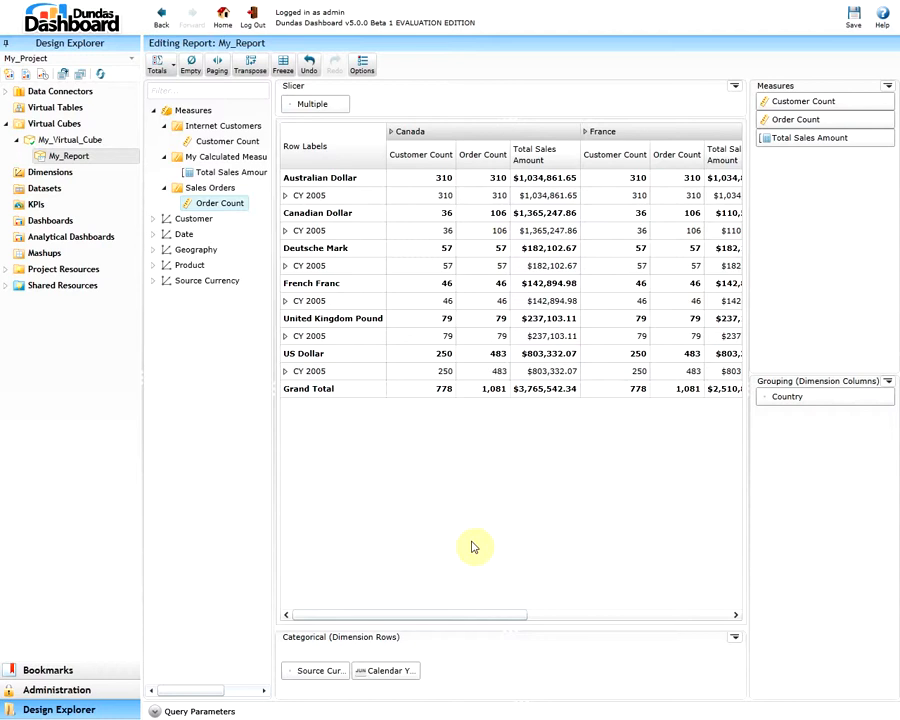
Start a new query parameter of type Dimension and name it Country.
left_click(157, 712)
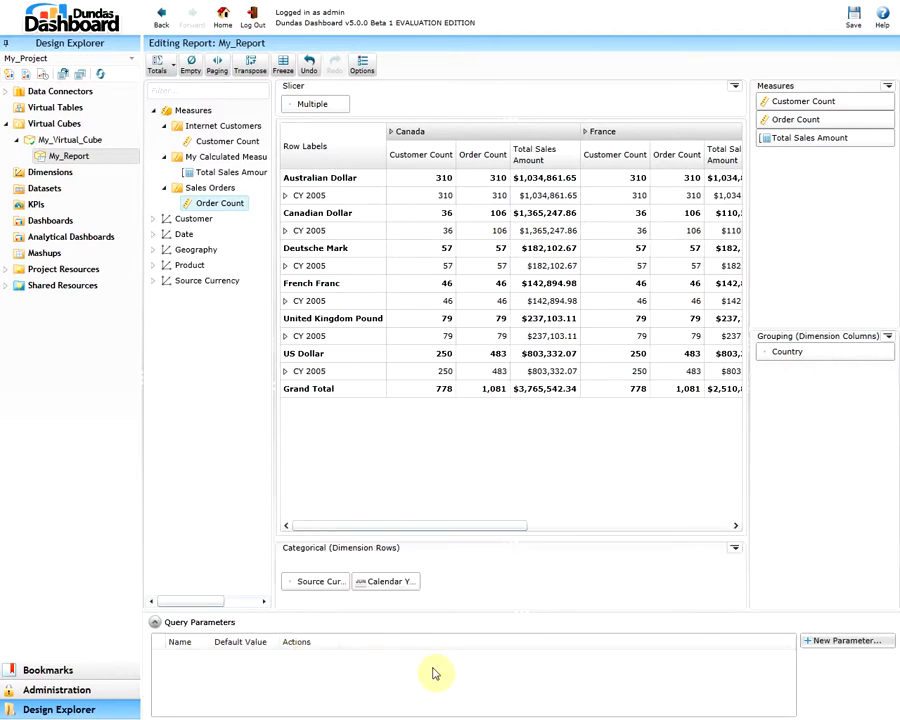
left_click(845, 641)
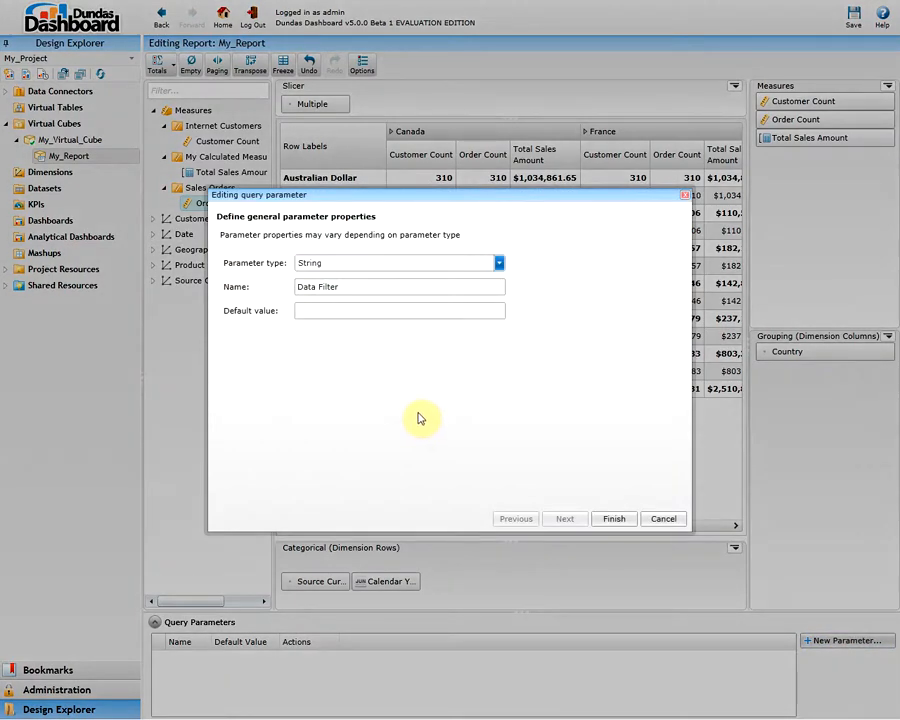
left_click(499, 264)
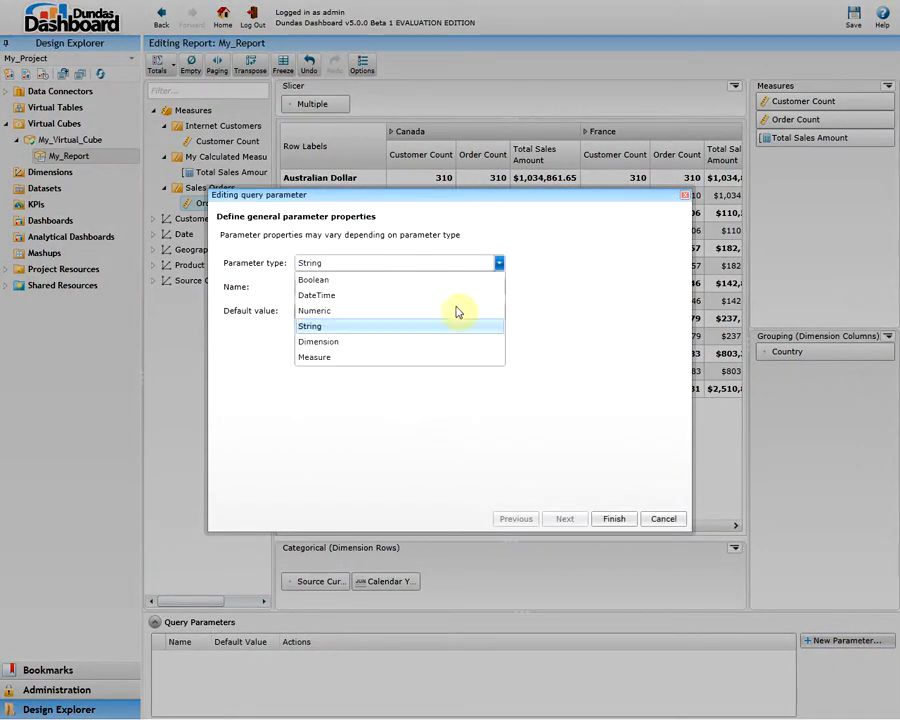
left_click(406, 342)
type("Country")
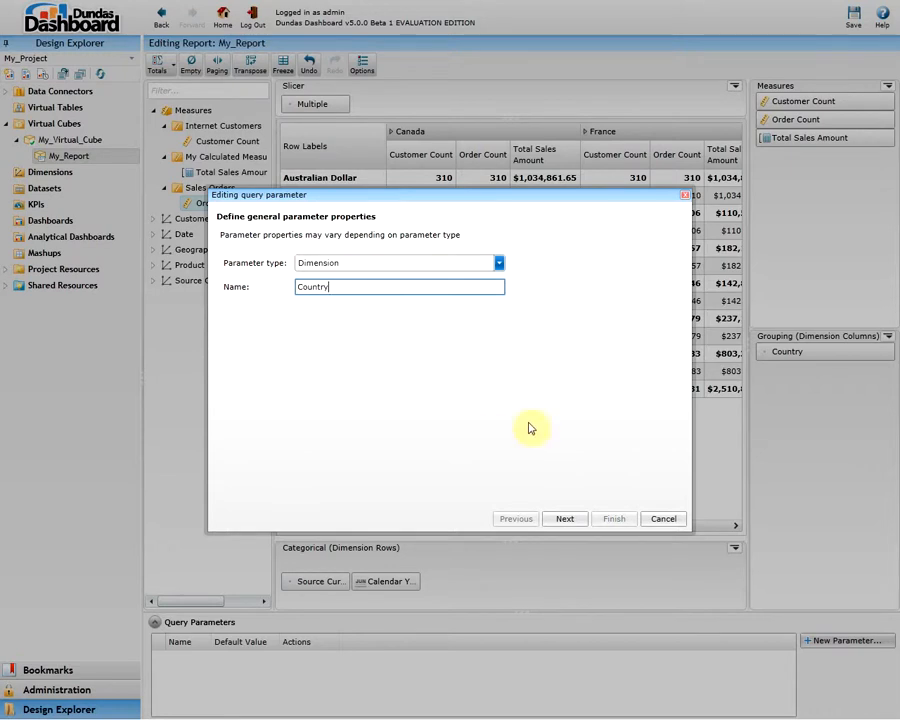
Choose [Geography] as the source dimension of the Country query parameter.
left_click(564, 519)
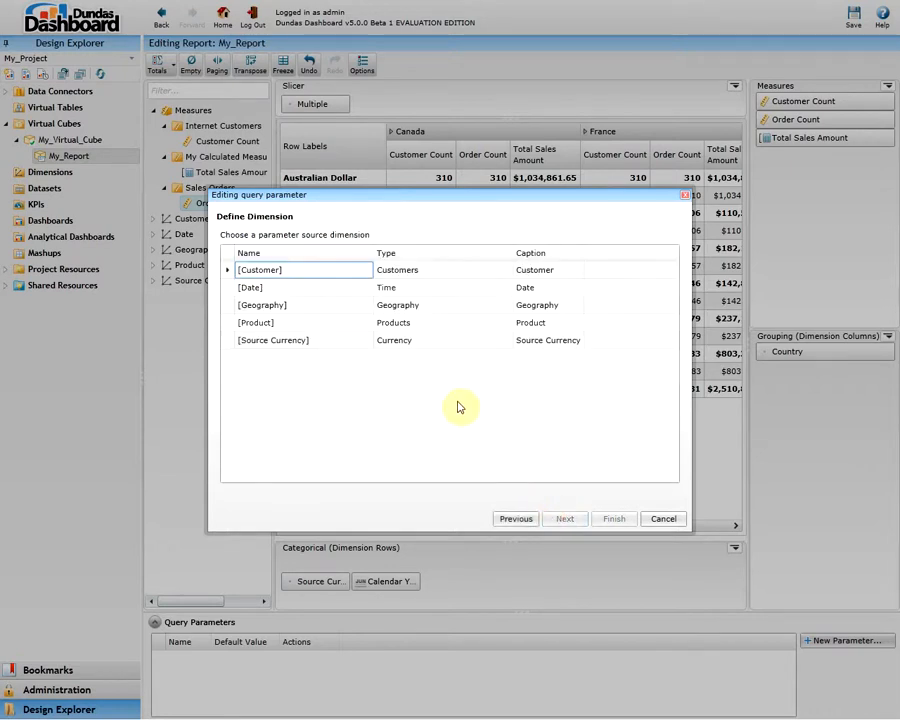
left_click(394, 308)
left_click(570, 517)
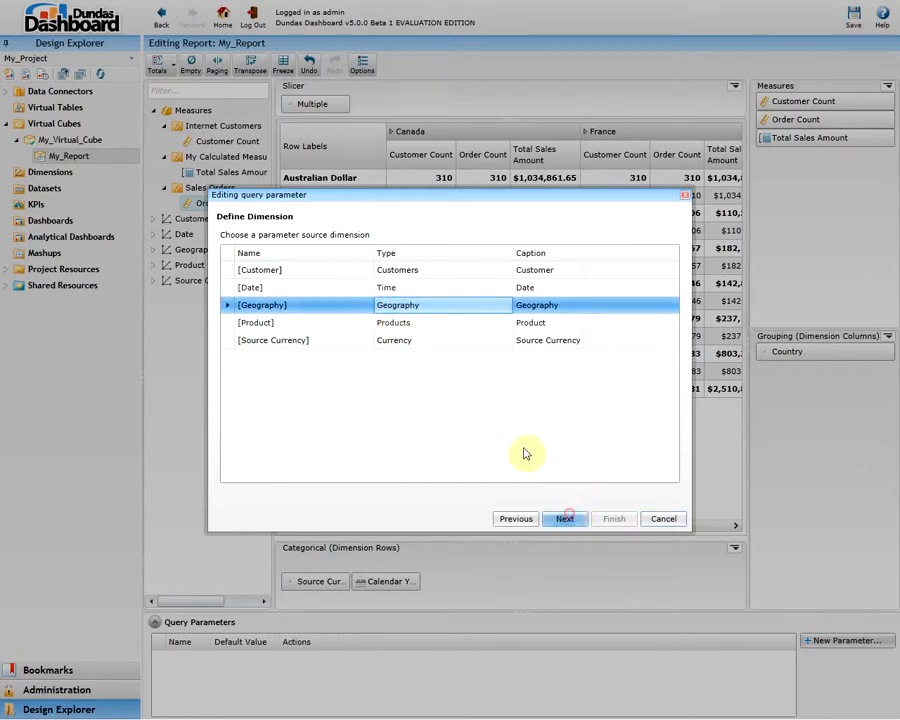
Use the Country hierarchy for the query parameter, allowing multiple values with all listed countries as default members, and finish creating it.
left_click(333, 290)
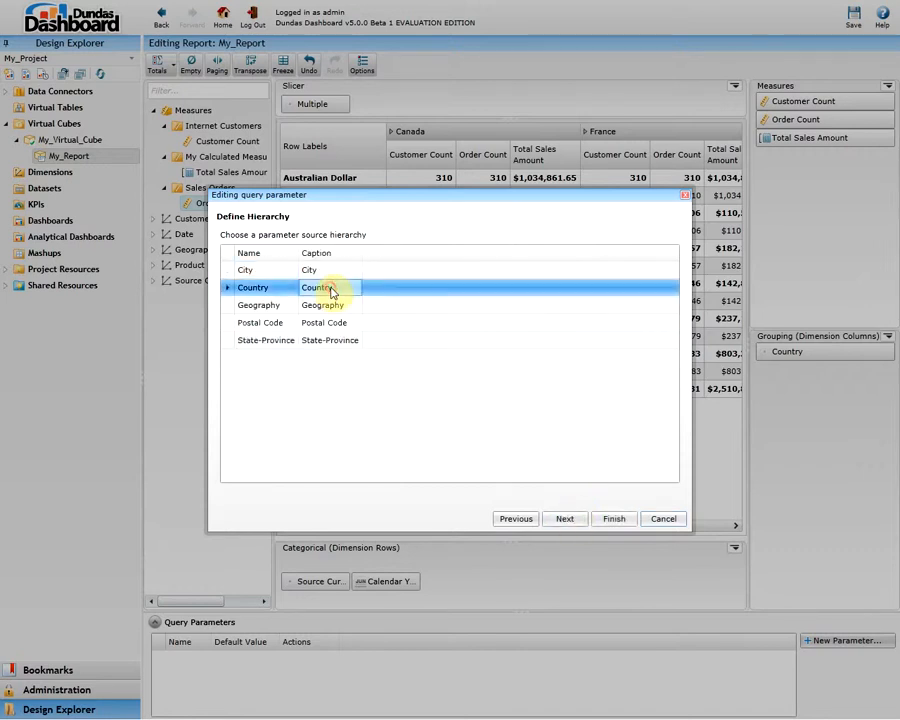
left_click(566, 518)
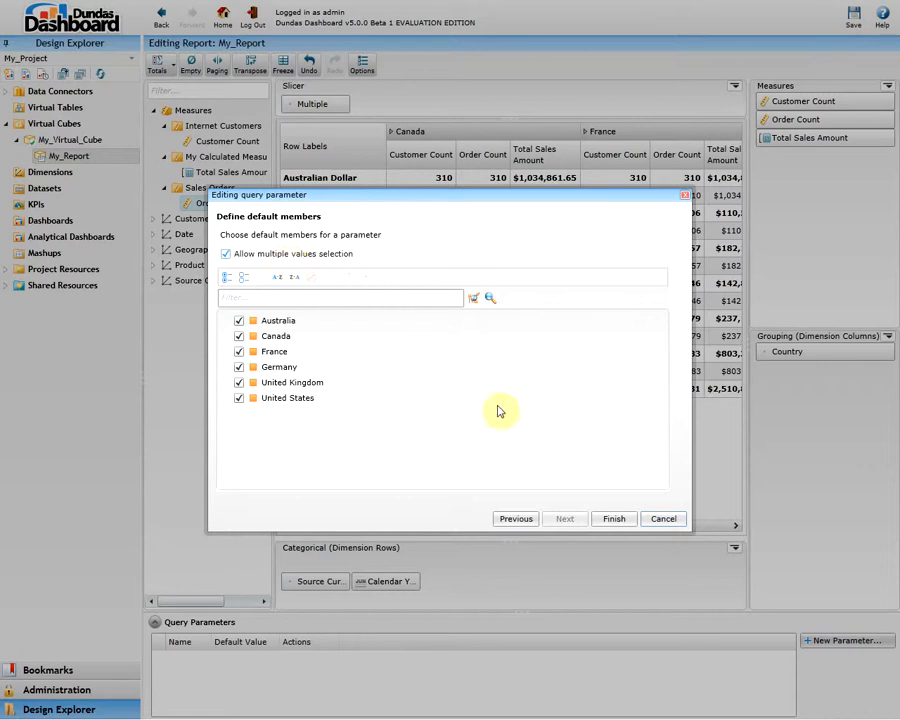
left_click(622, 521)
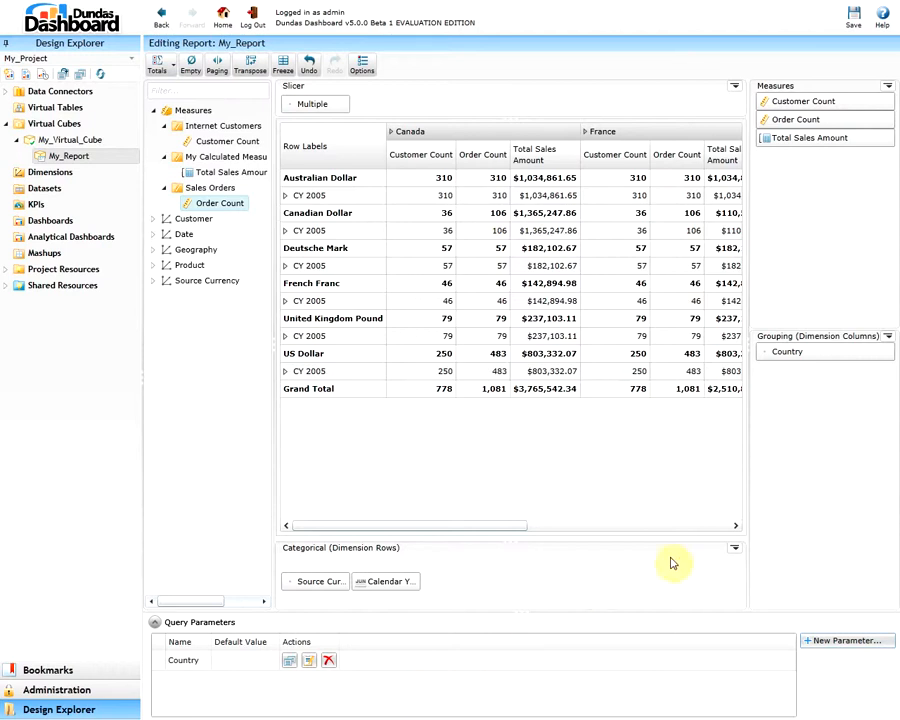
Apply a custom categorical rows query that converts the Country parameter to a set: strtoset(<DD:Country>).
left_click(736, 549)
left_click(766, 561)
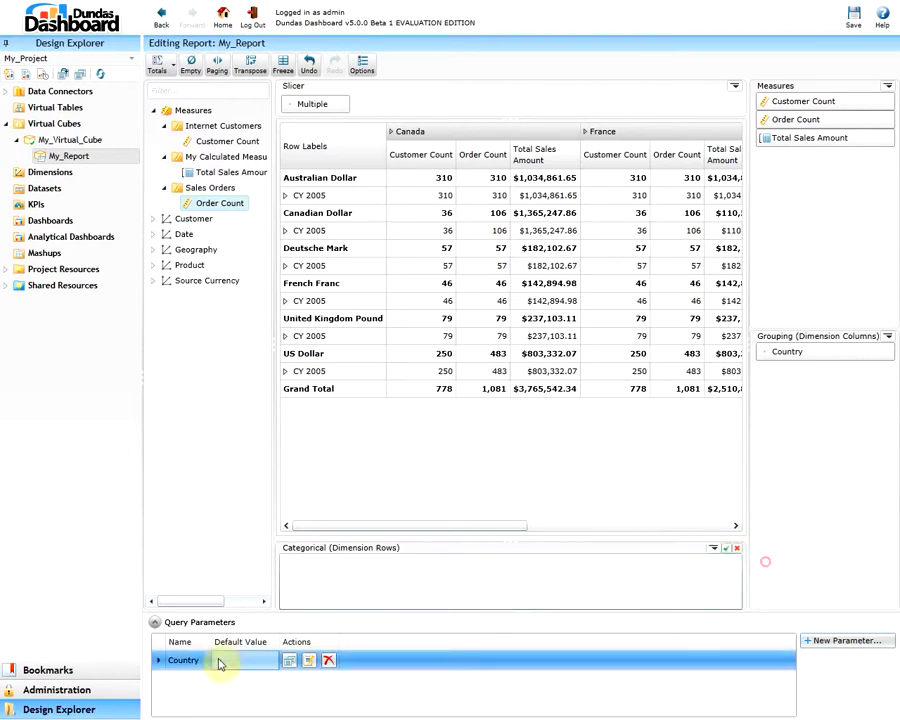
left_click_drag(225, 663, 355, 568)
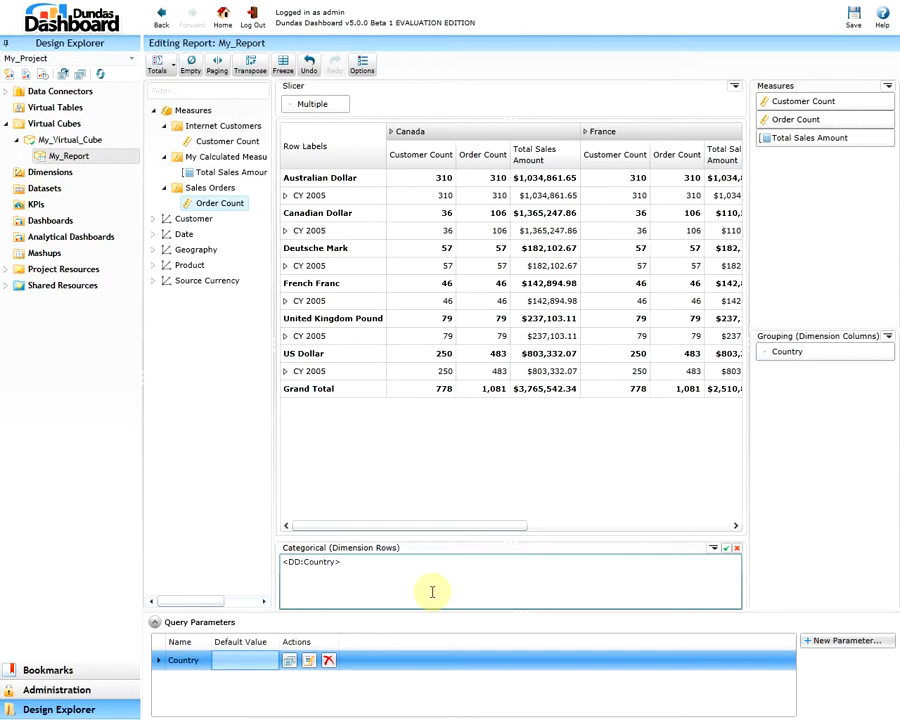
key("Home")
type("strtoset(")
key("End")
type("))")
left_click(726, 548)
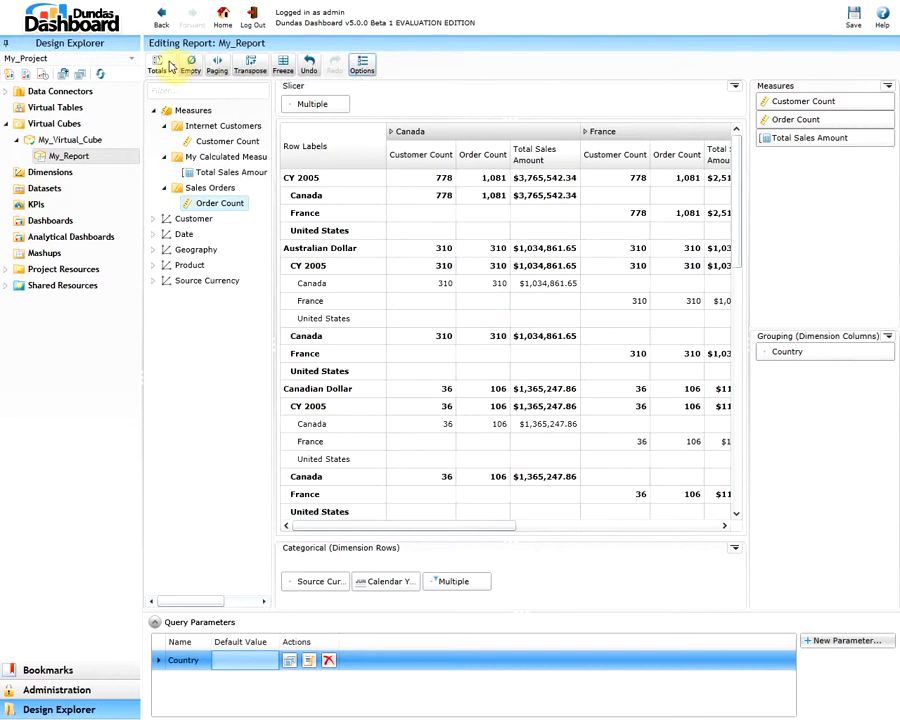
left_click(173, 66)
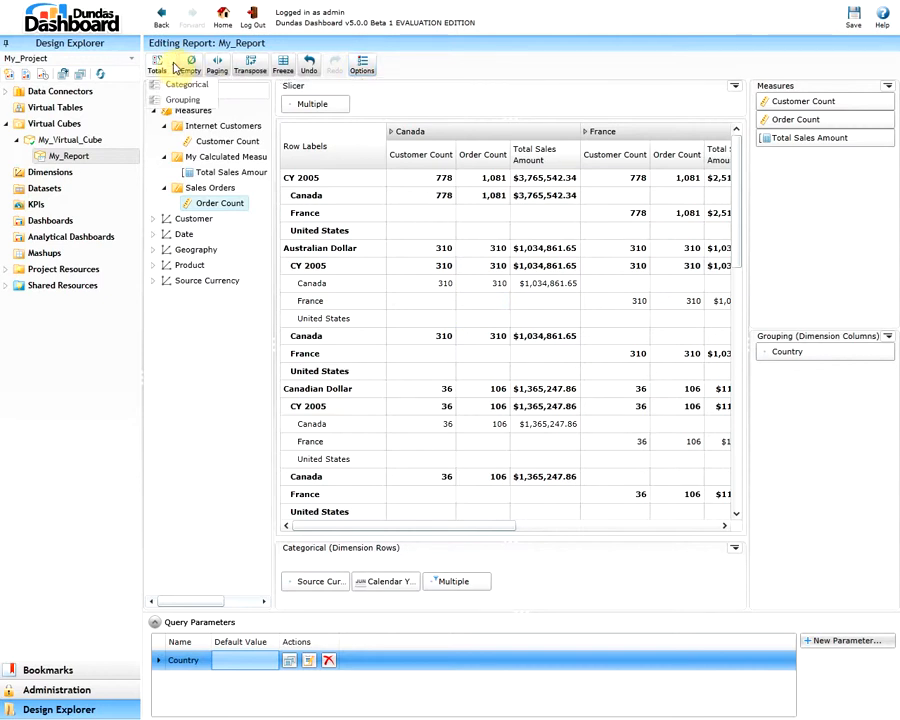
left_click(174, 67)
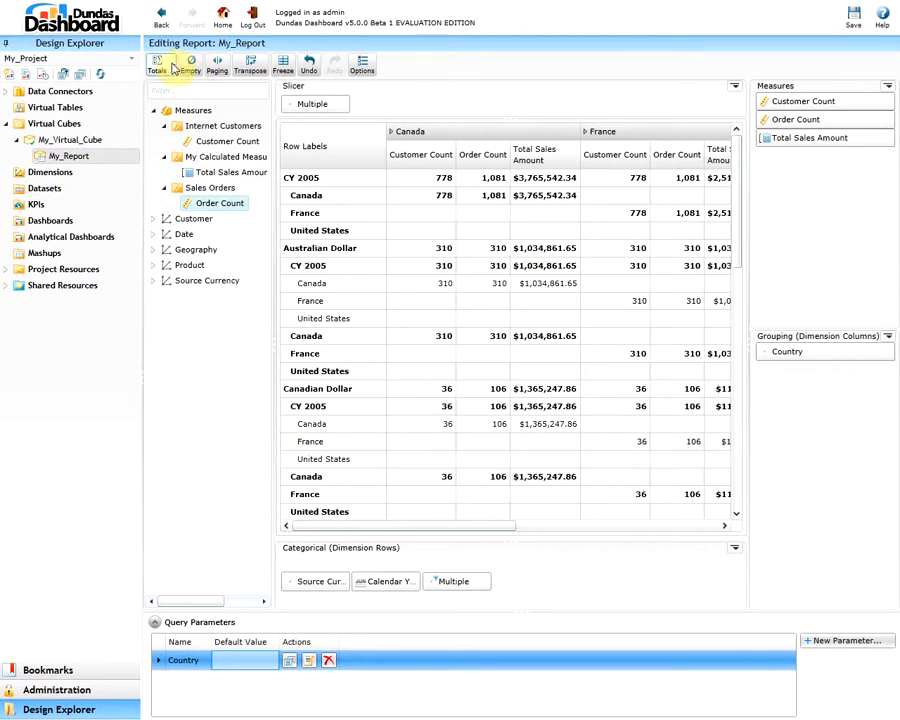
left_click(174, 67)
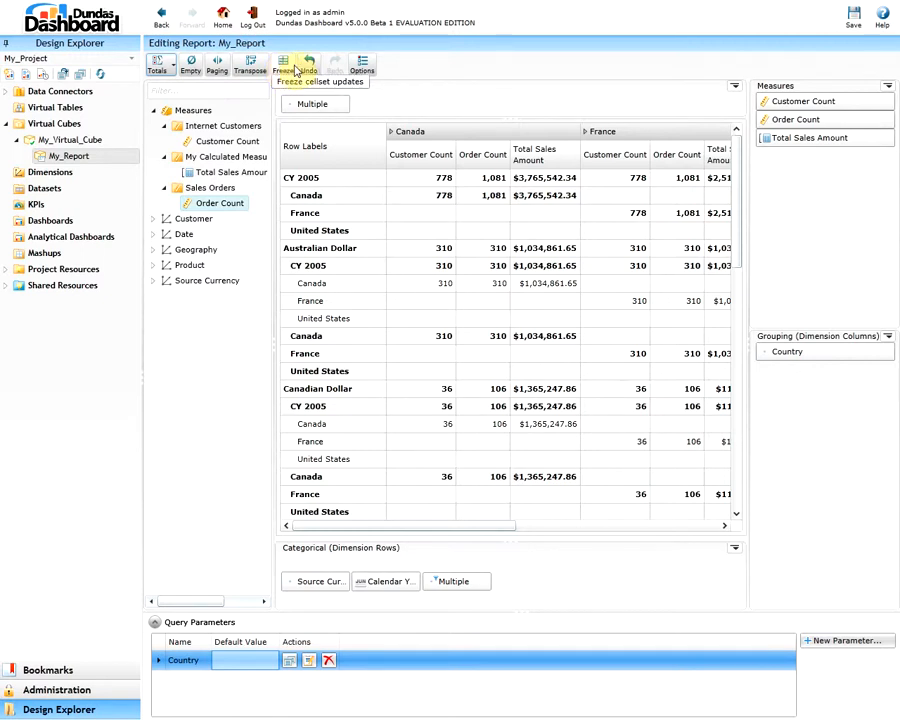
Disable the Paging, Freezing and Transpose options for the report.
left_click(366, 70)
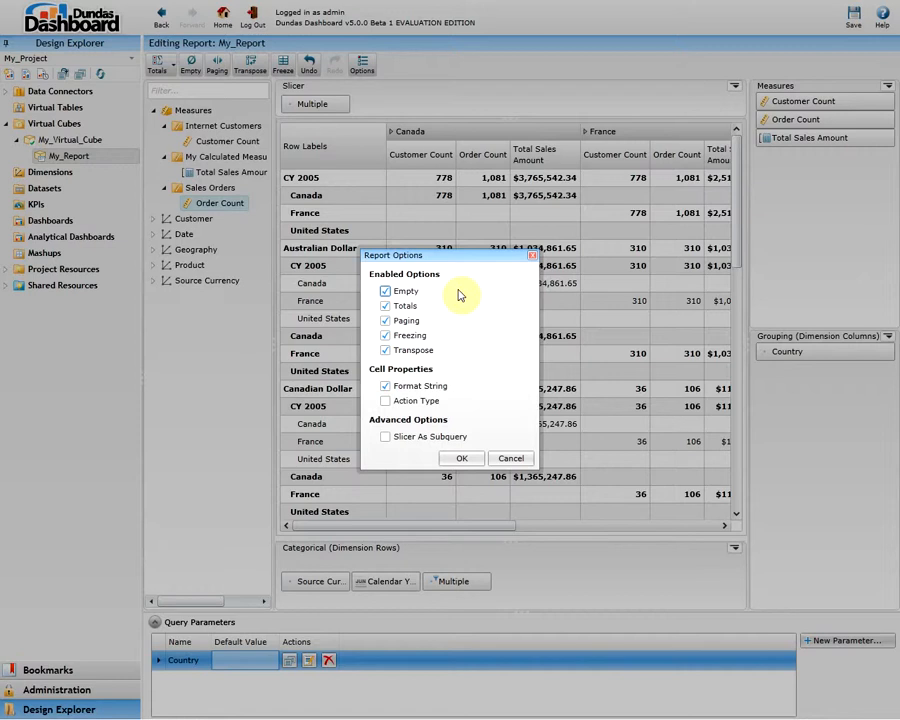
left_click(385, 321)
left_click(385, 335)
left_click(386, 350)
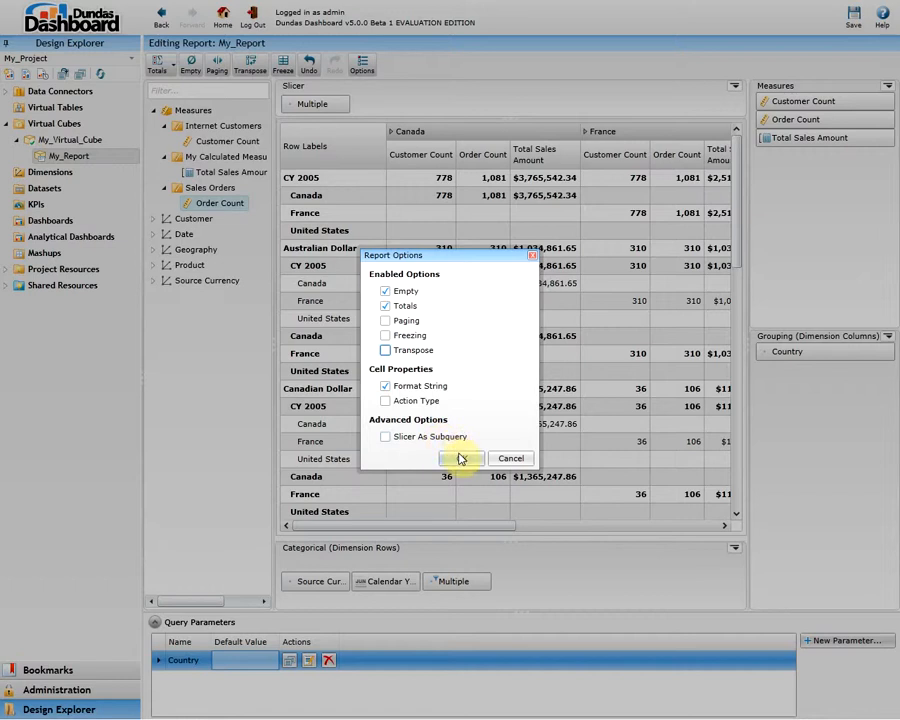
left_click(460, 458)
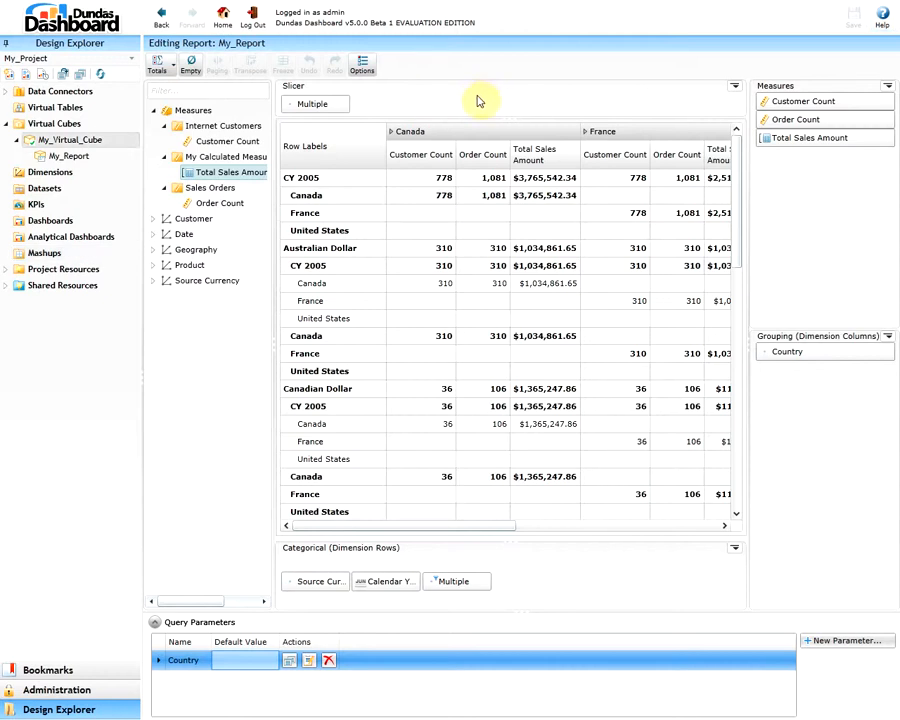
Check in My_Virtual_Cube.
left_click(128, 145)
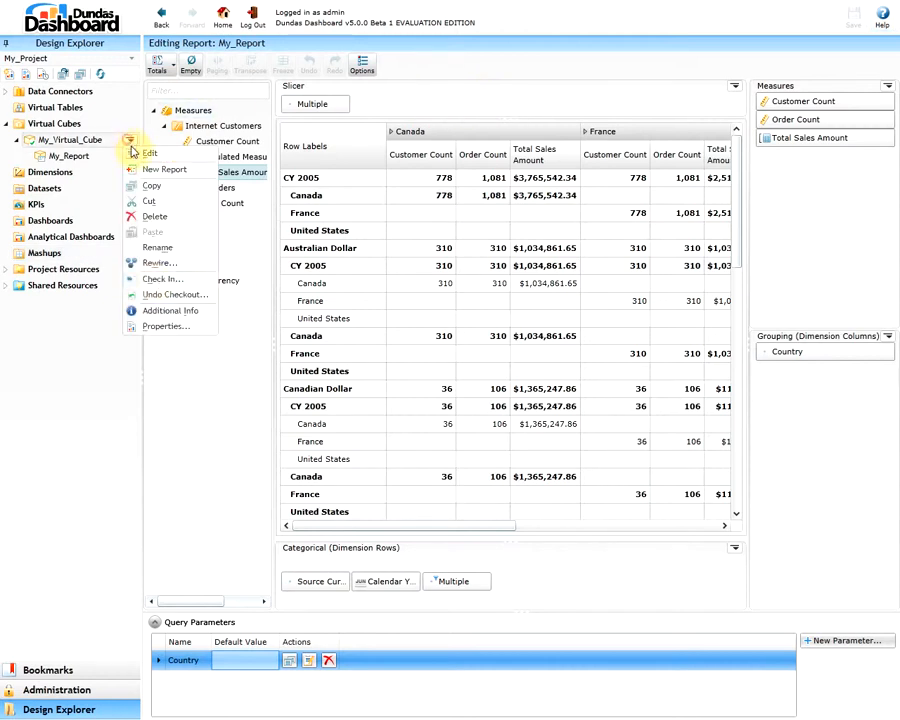
left_click(156, 277)
left_click(486, 415)
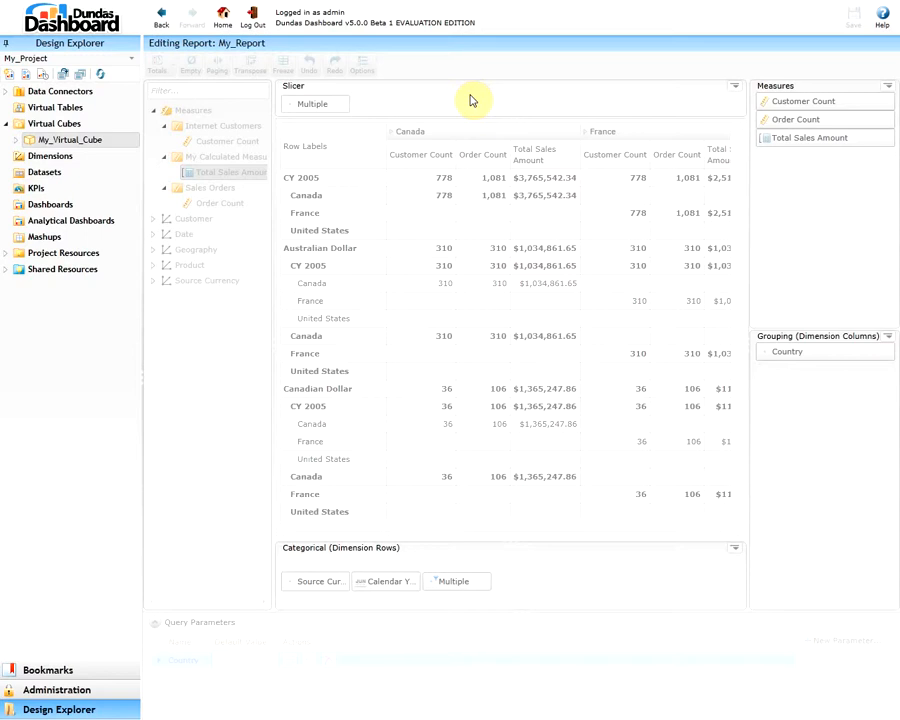
Create a new analytical dashboard named My_Analytical_Dashboard.
left_click(133, 224)
left_click(157, 236)
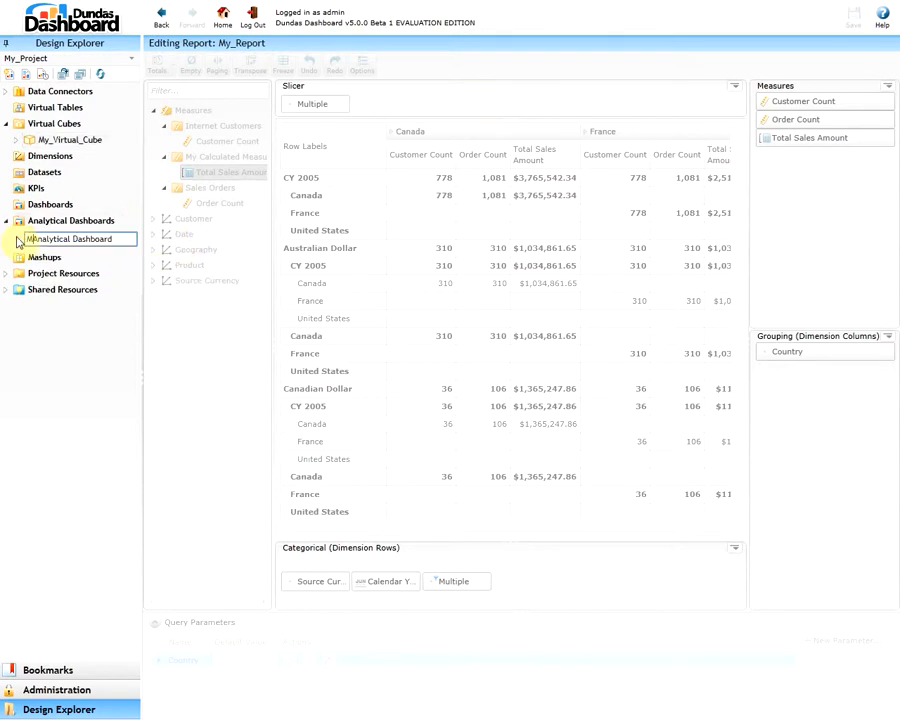
type("My_Analytical_Dashboard")
key("Return")
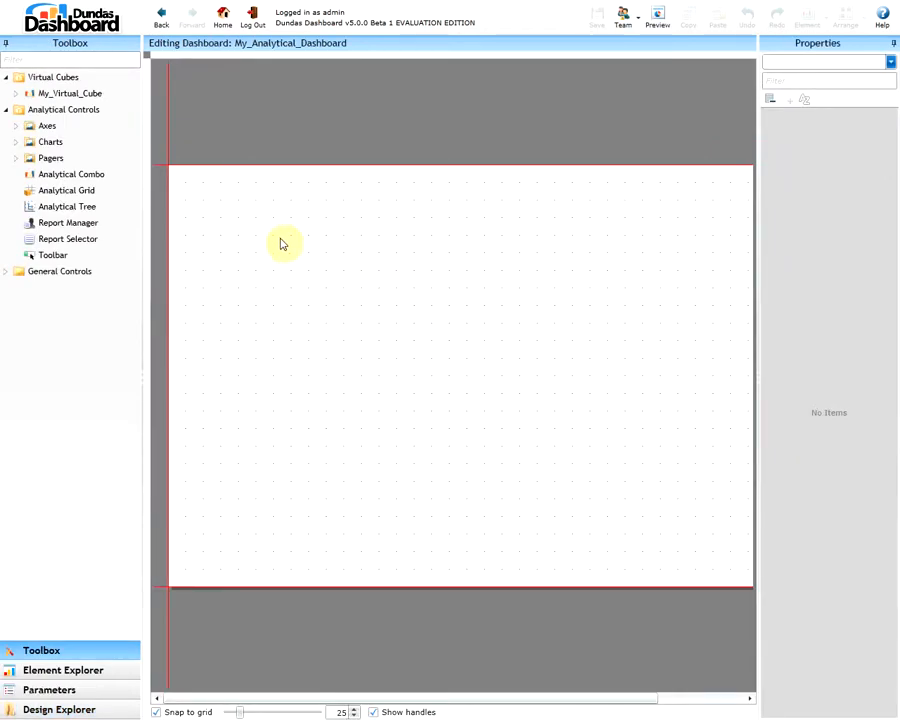
Place My_Report from My_Virtual_Cube on the dashboard canvas and enlarge it to about 800 by 538, nearly filling the canvas.
left_click(16, 93)
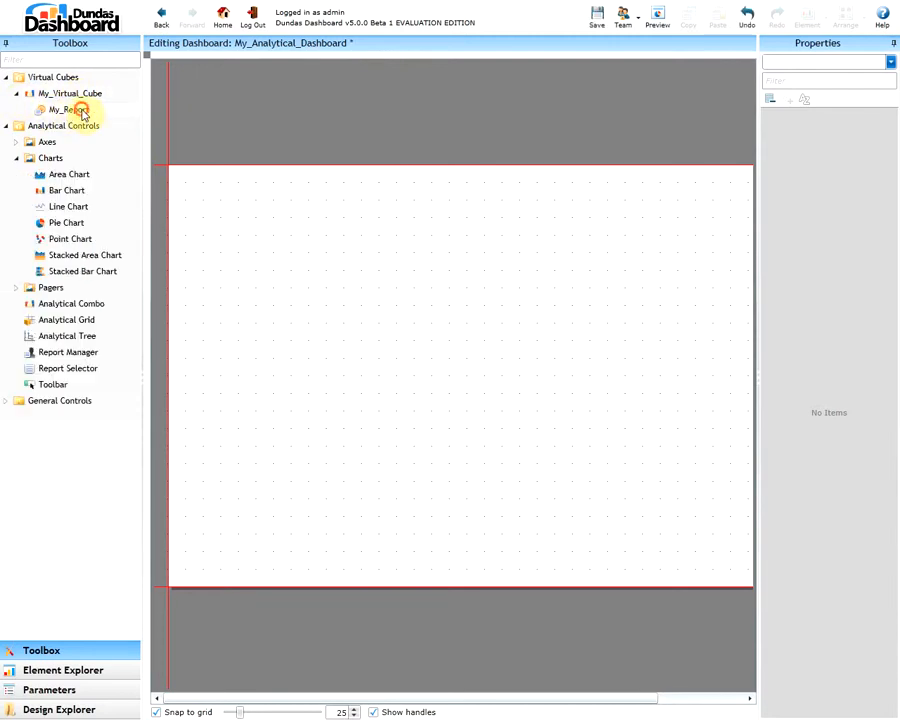
left_click_drag(82, 110, 493, 344)
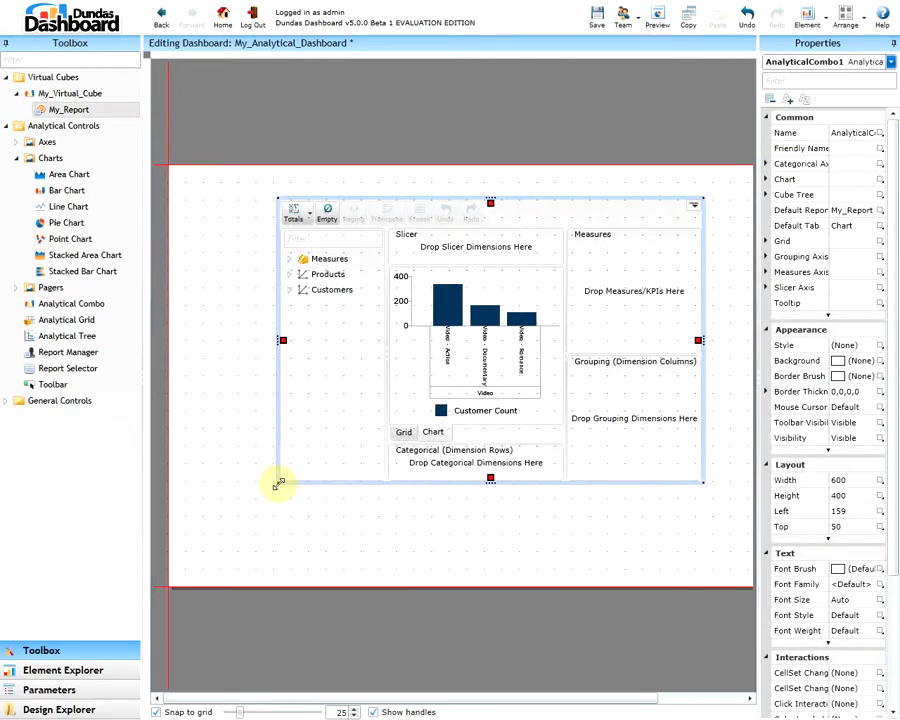
left_click_drag(279, 480, 185, 563)
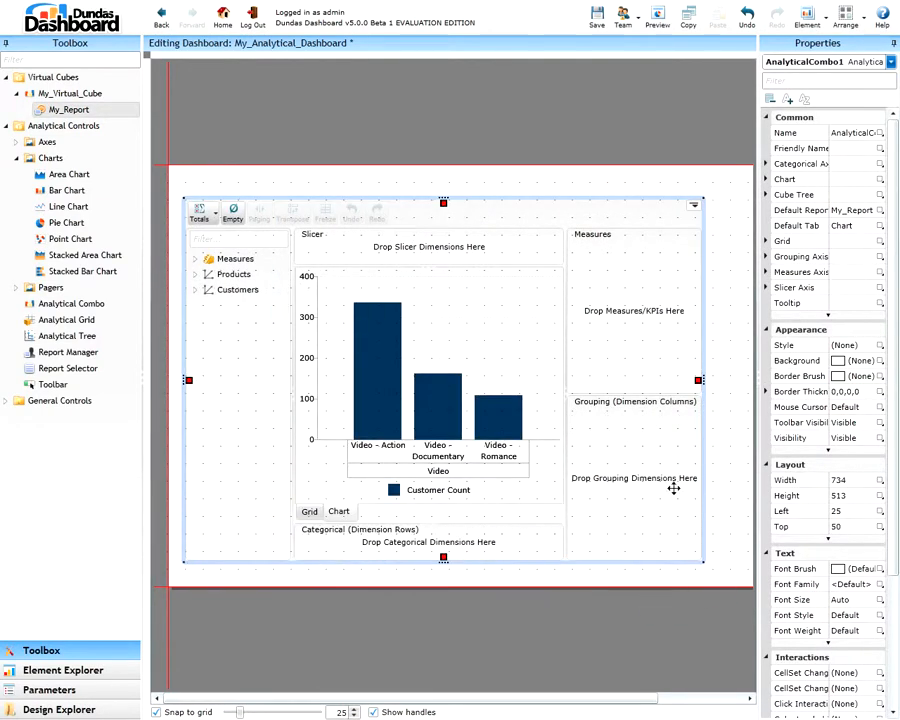
left_click_drag(709, 206, 744, 182)
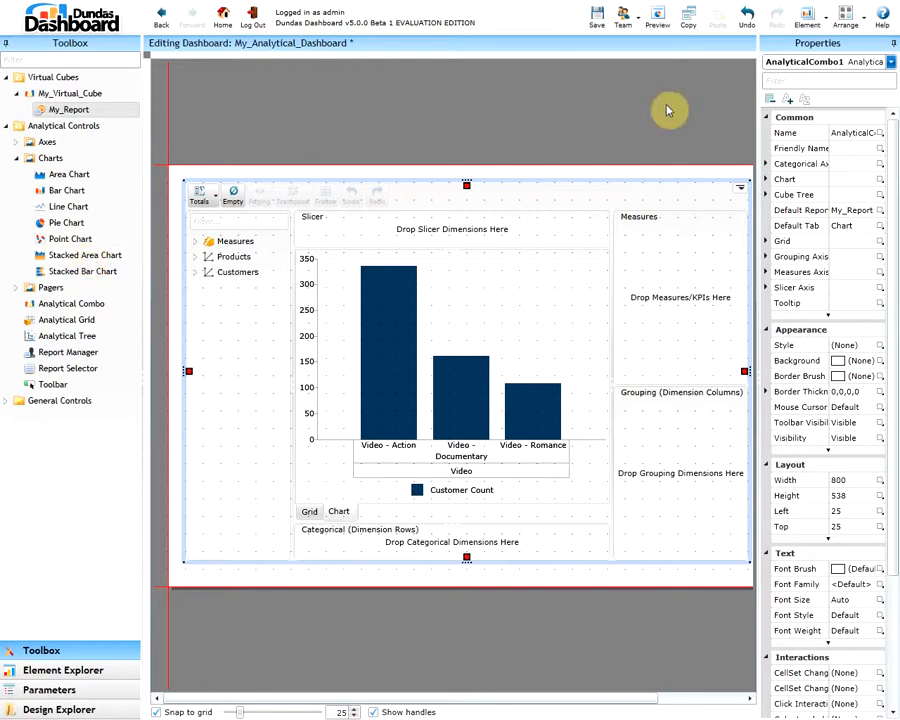
Preview My_Analytical_Dashboard.
left_click(662, 23)
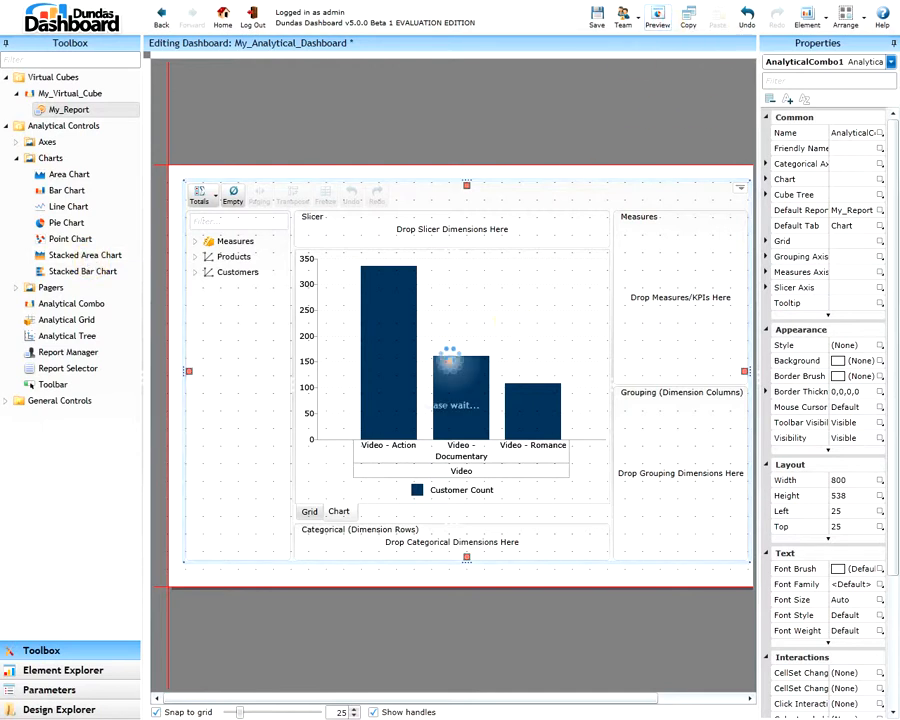